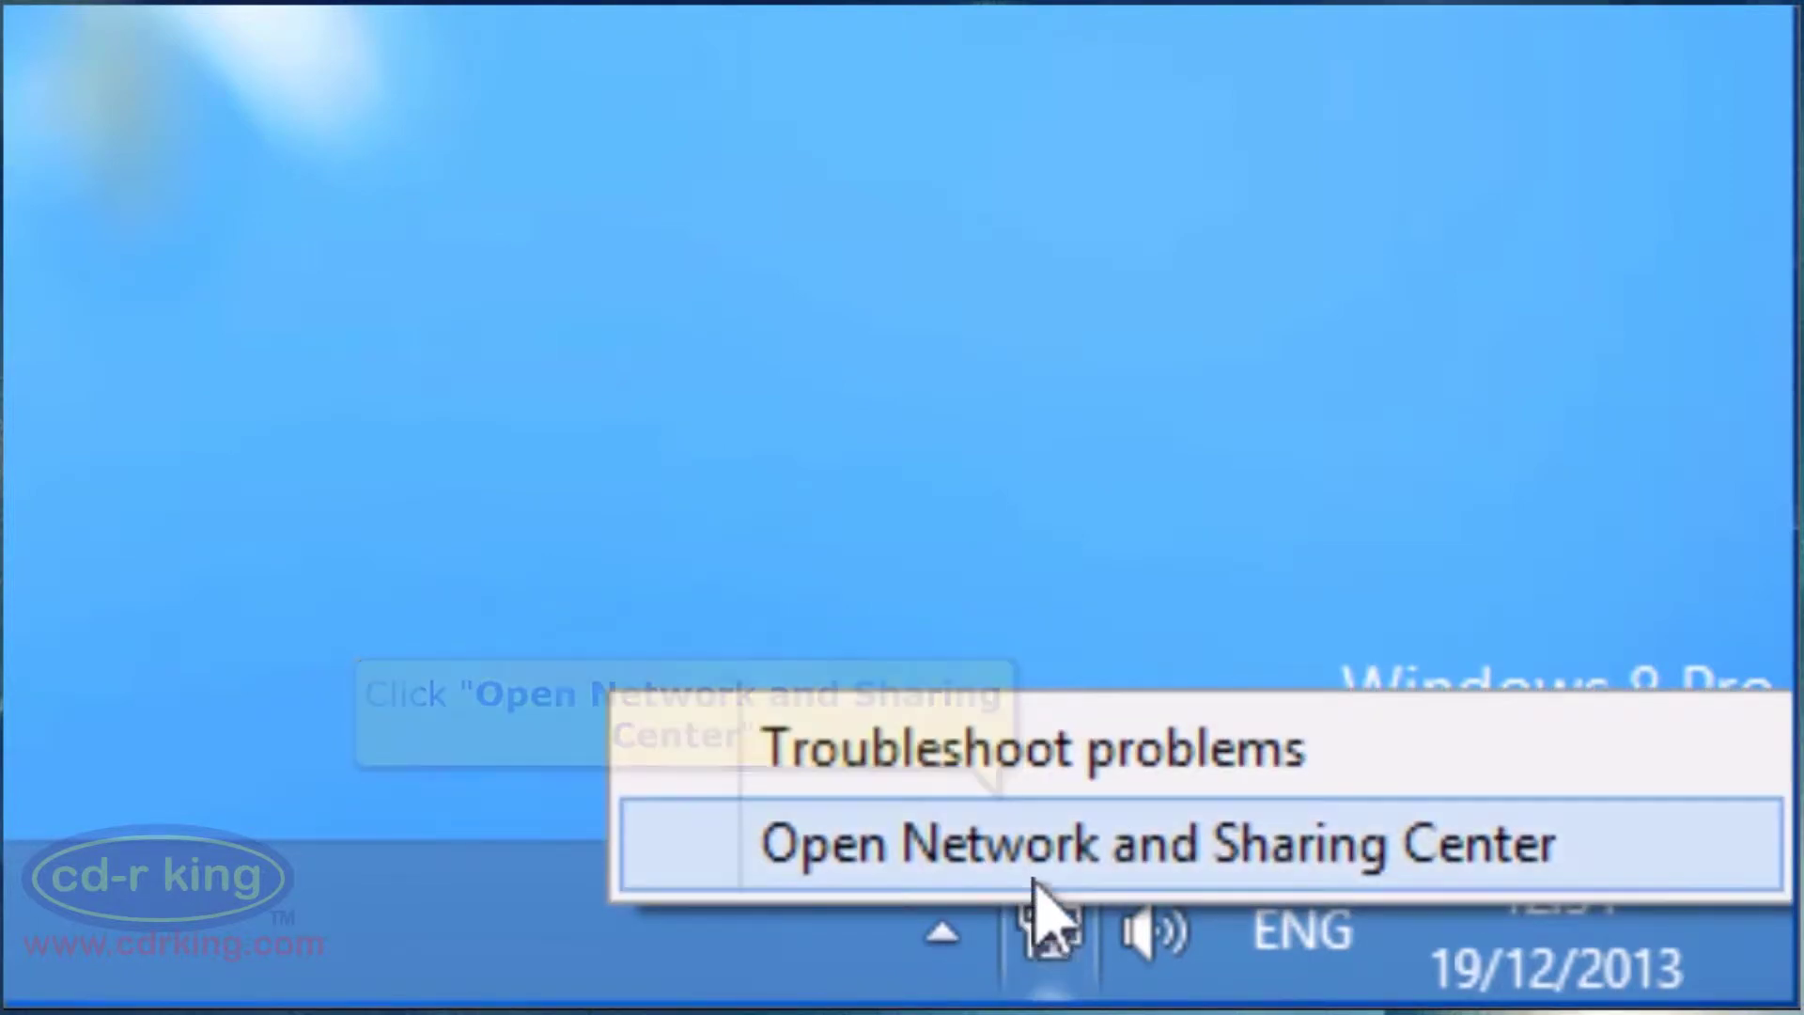
From Network and Sharing Center, open Ethernet 2's properties and select Internet Protocol Version 4 (TCP/IPv4).
left_click(1035, 883)
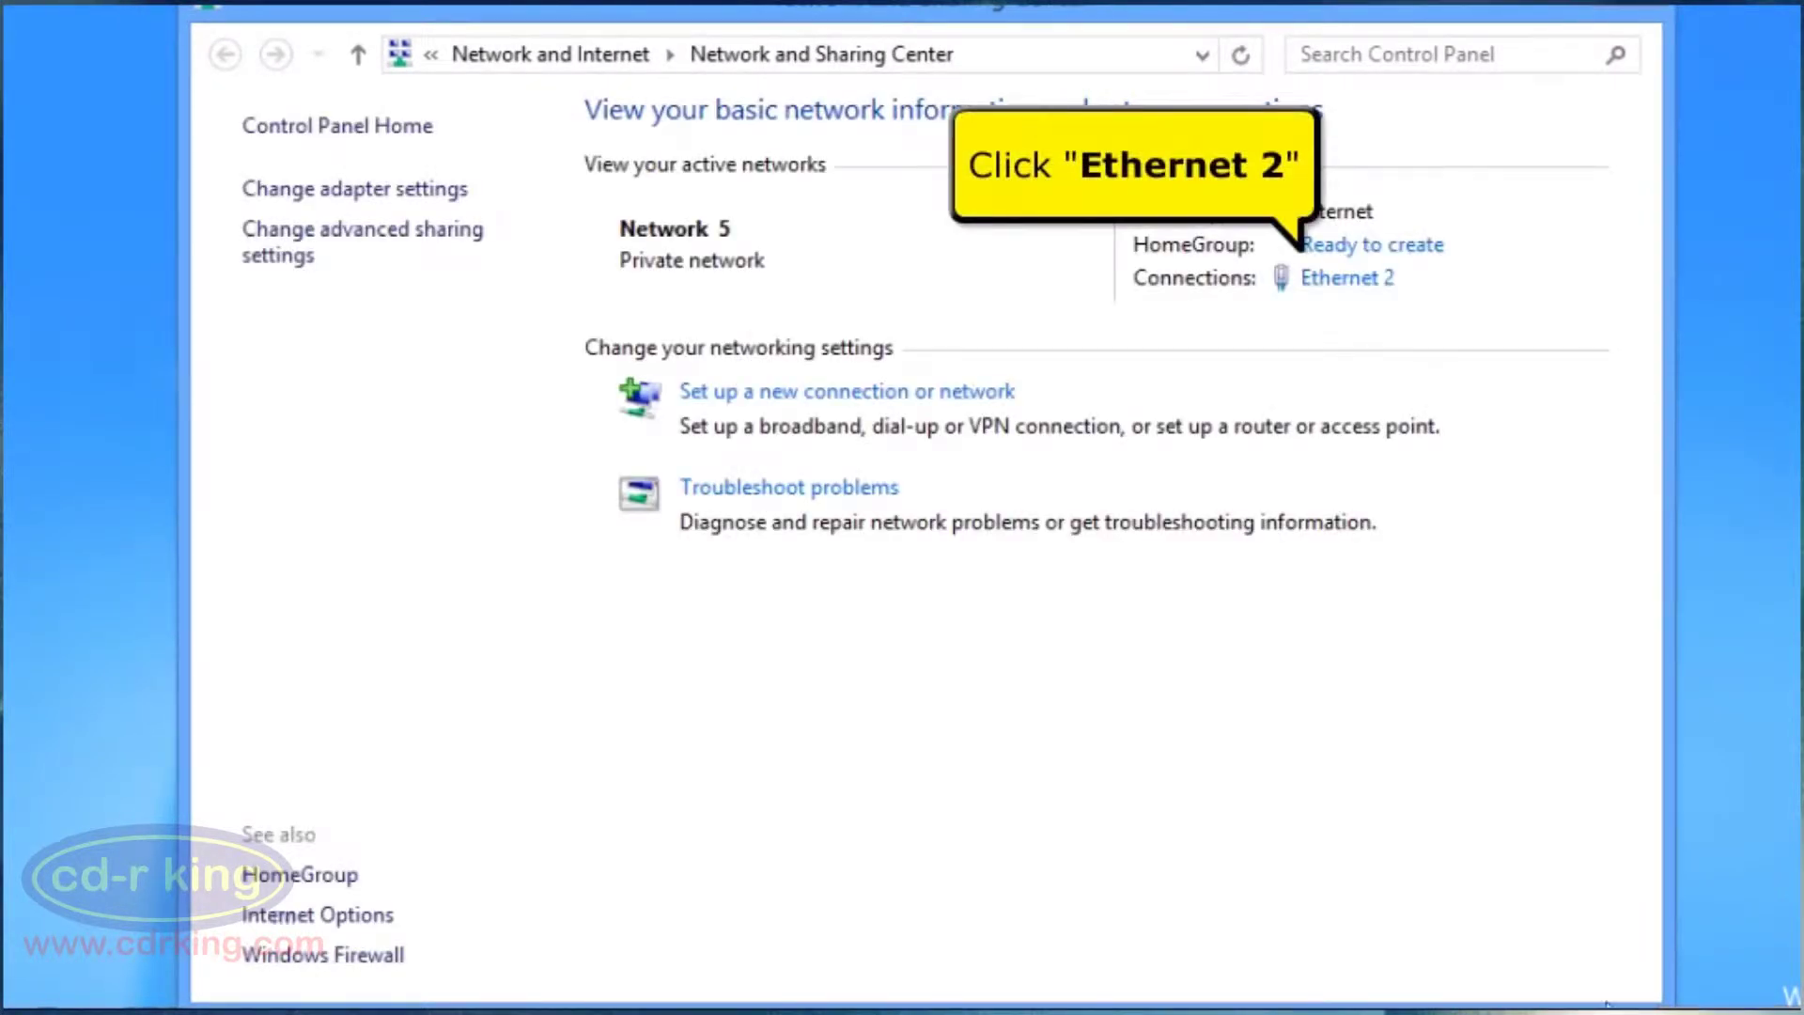
left_click(1346, 278)
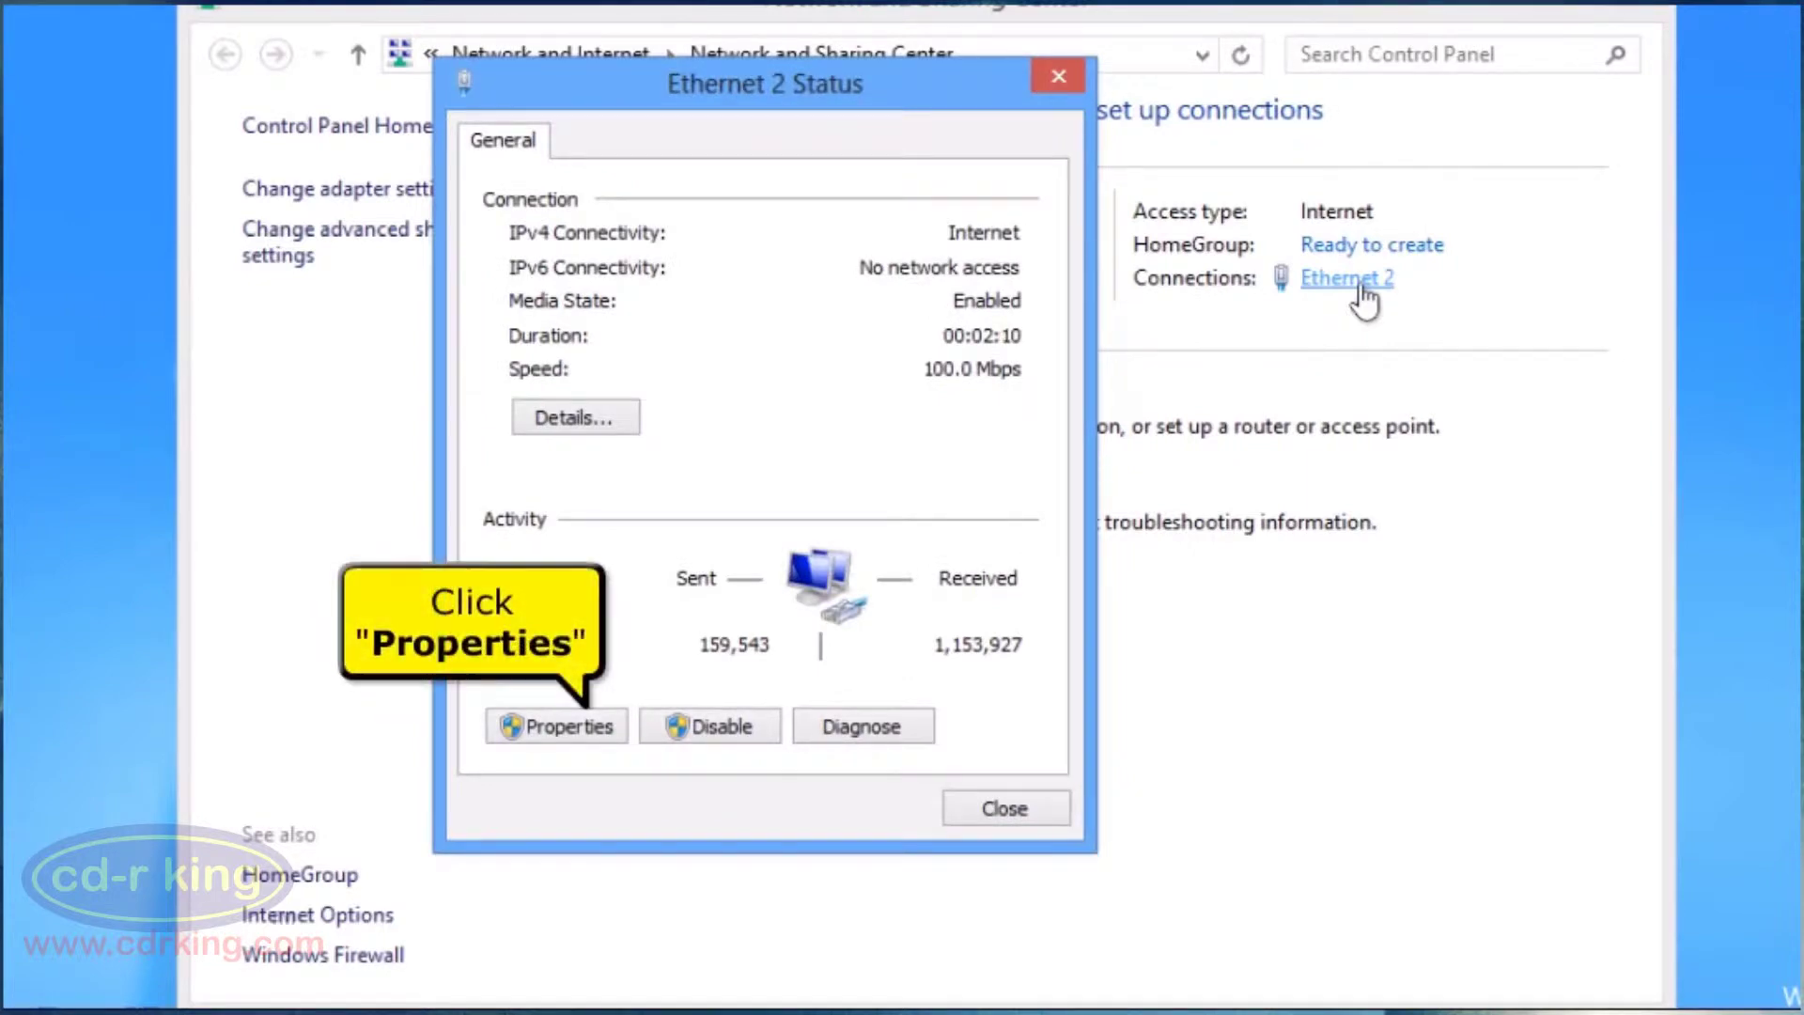
left_click(617, 729)
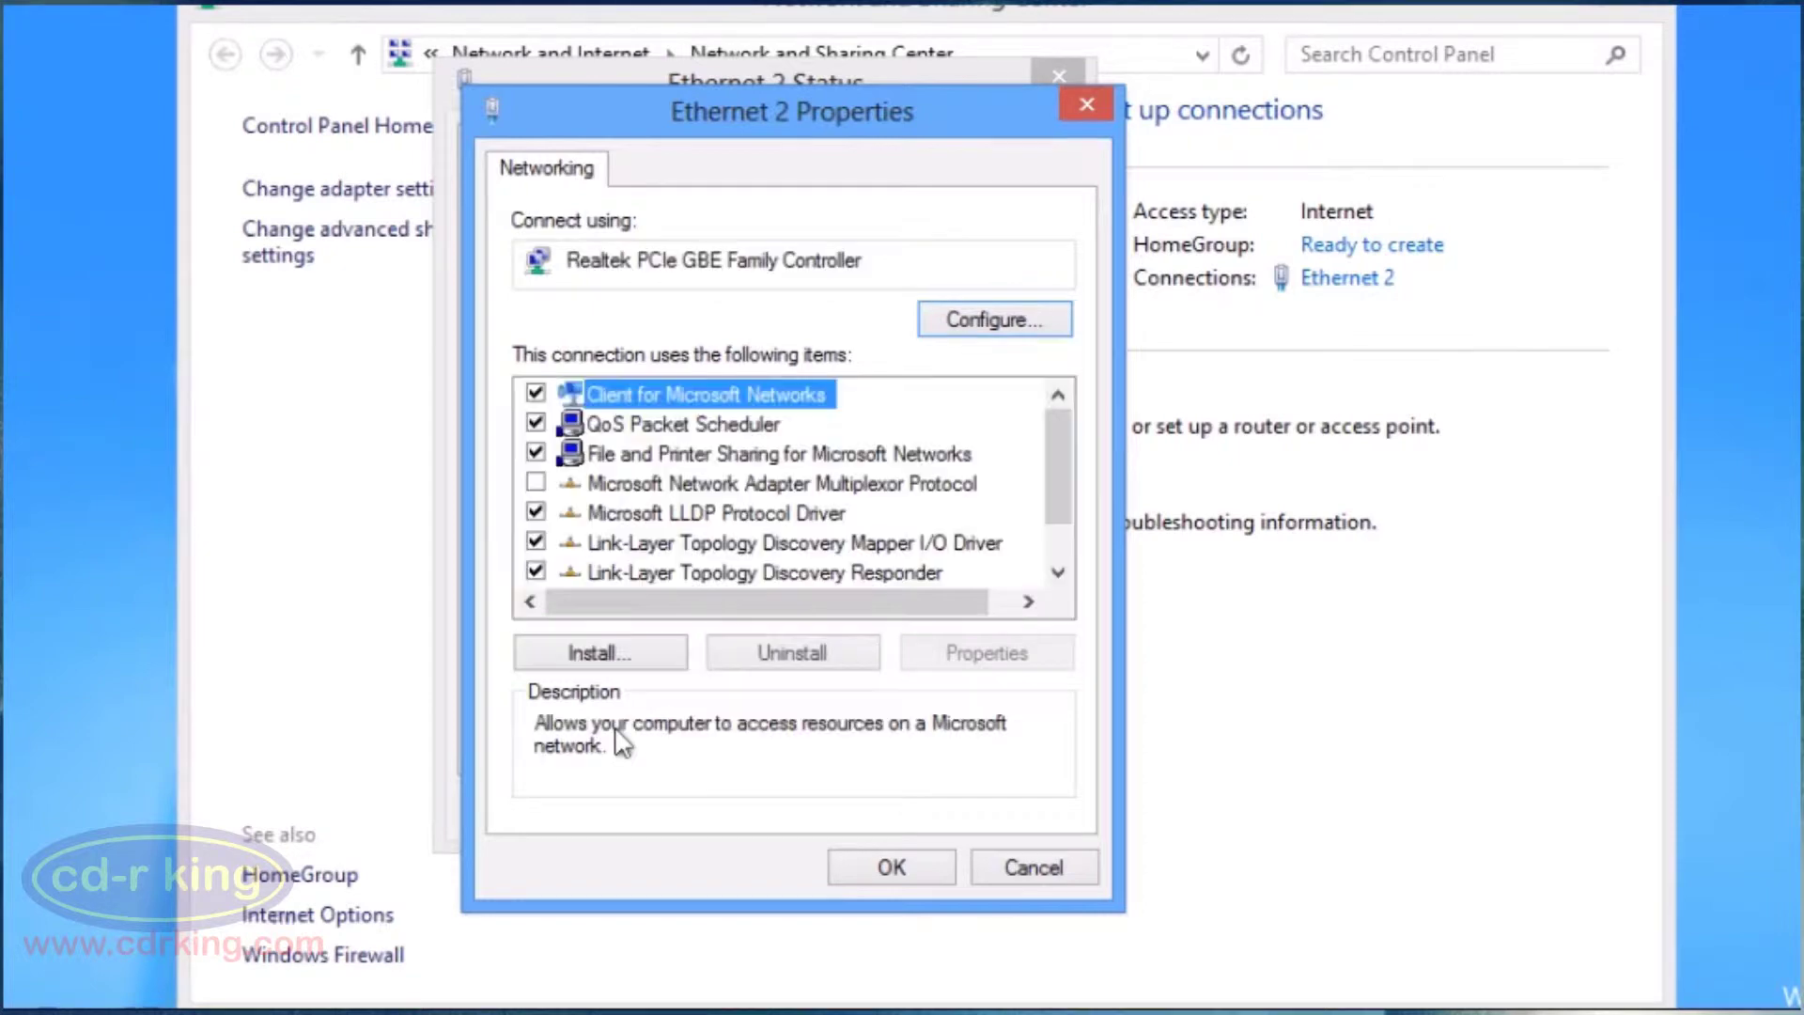
left_click_drag(1060, 453, 939, 569)
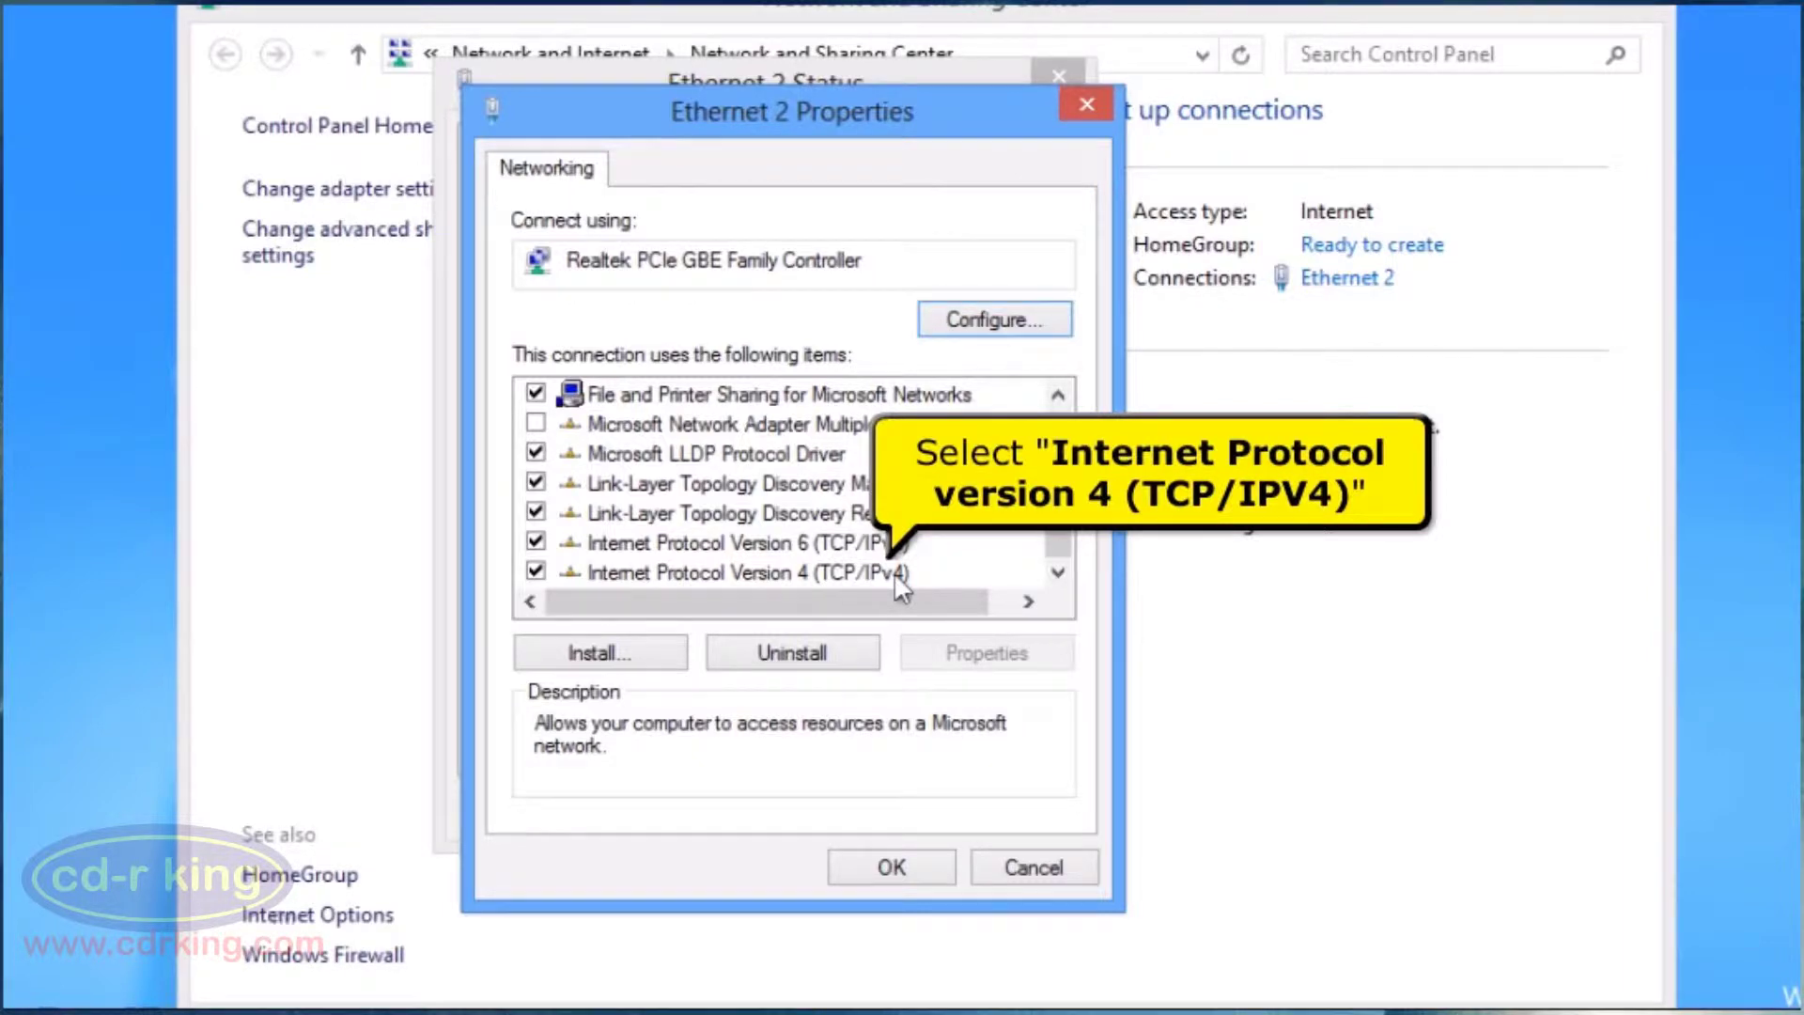
left_click(893, 572)
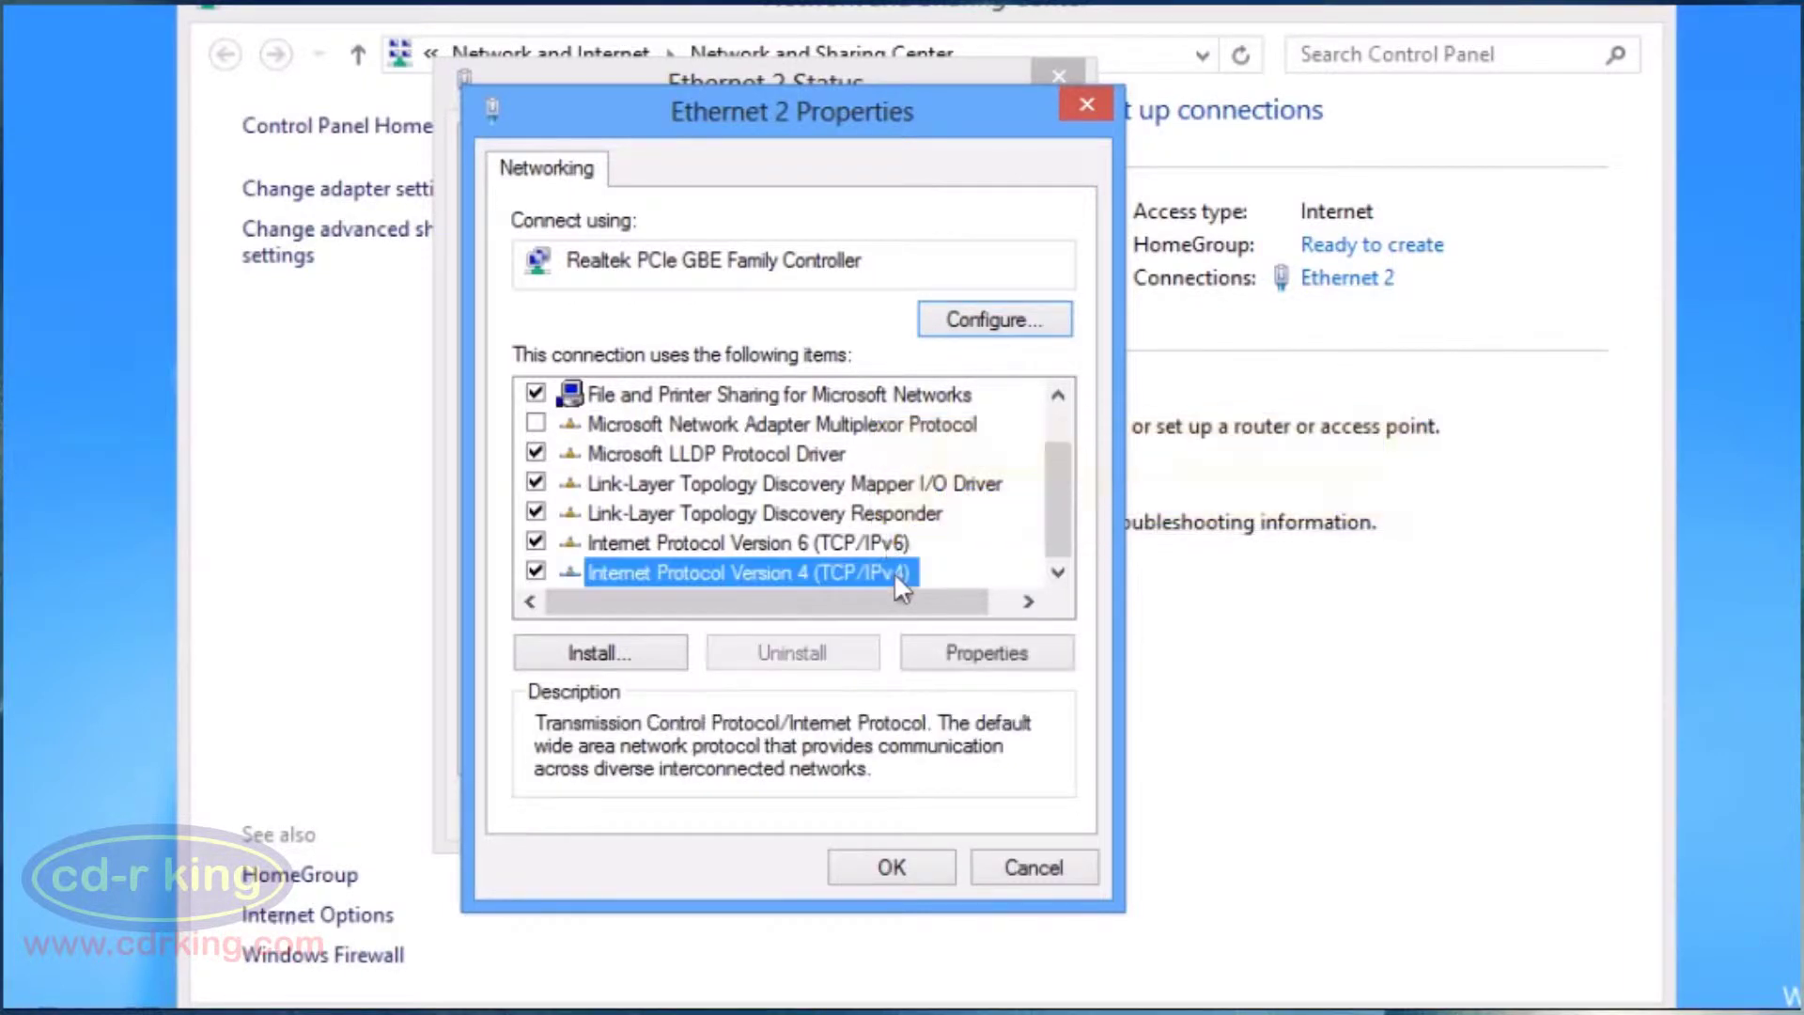
Set Ethernet 2's TCP/IPv4 to obtain IP and DNS server addresses automatically, then close its properties.
left_click(982, 655)
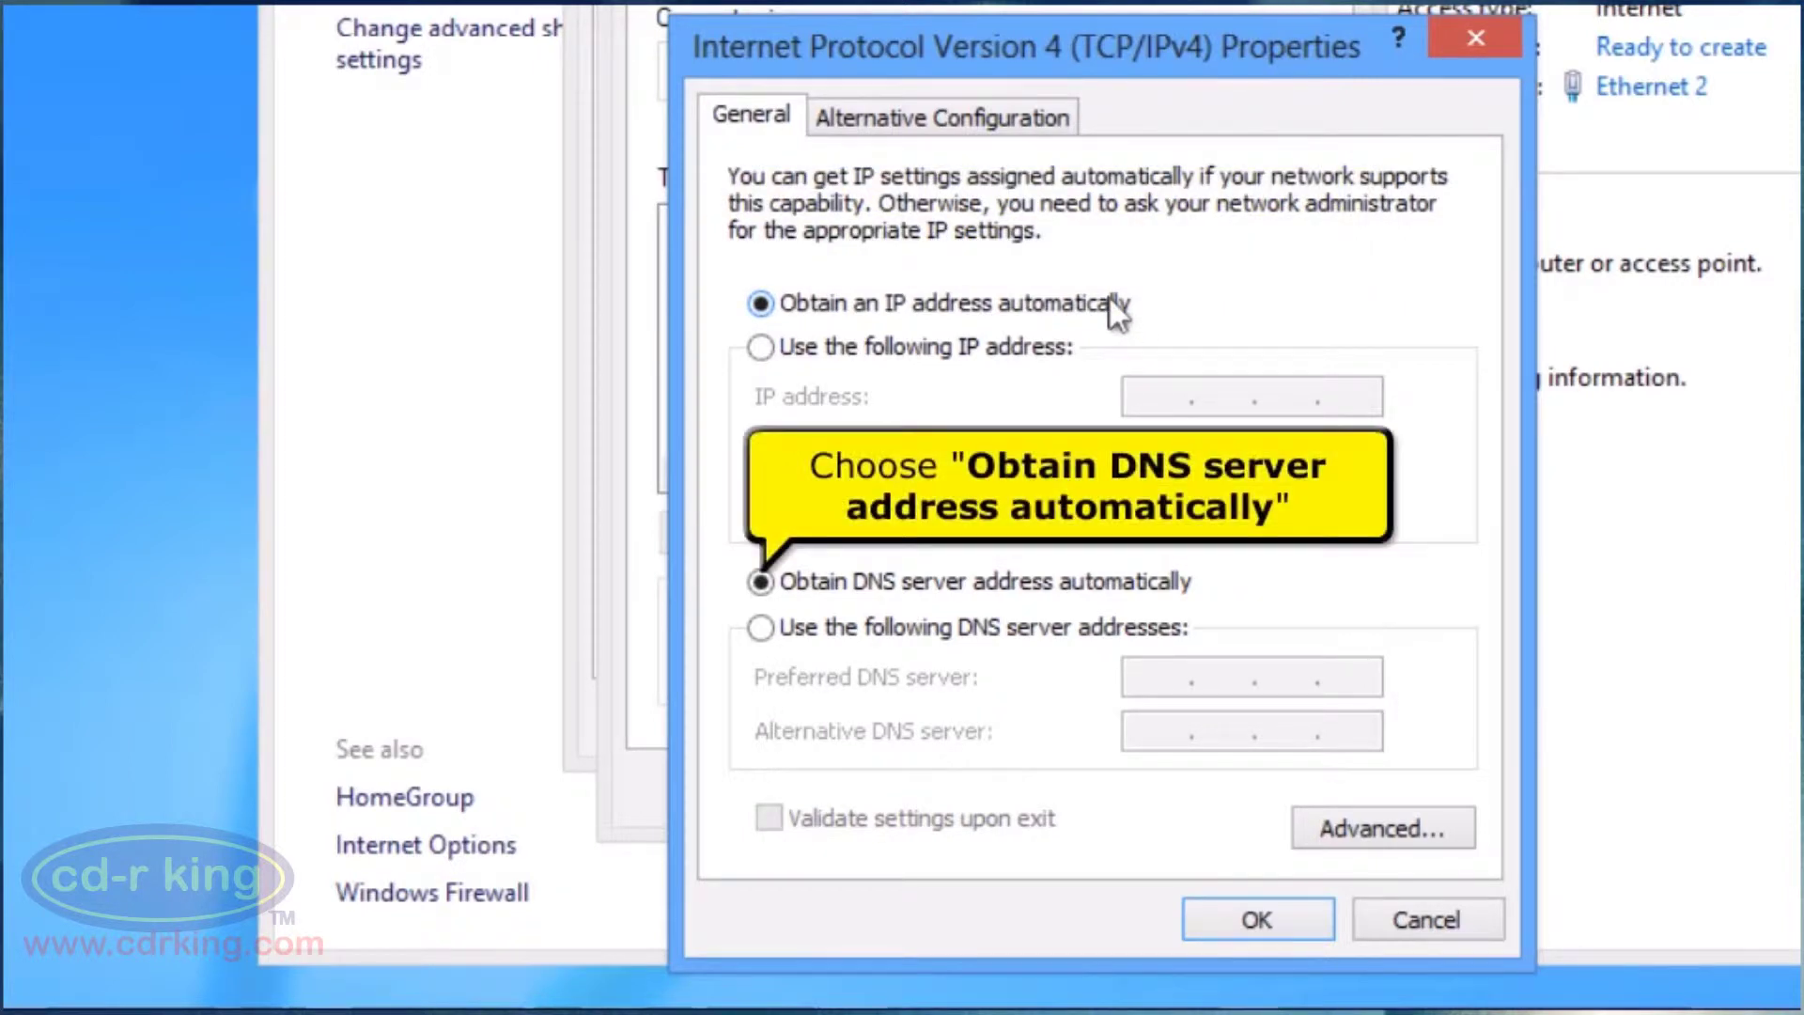
left_click(1052, 589)
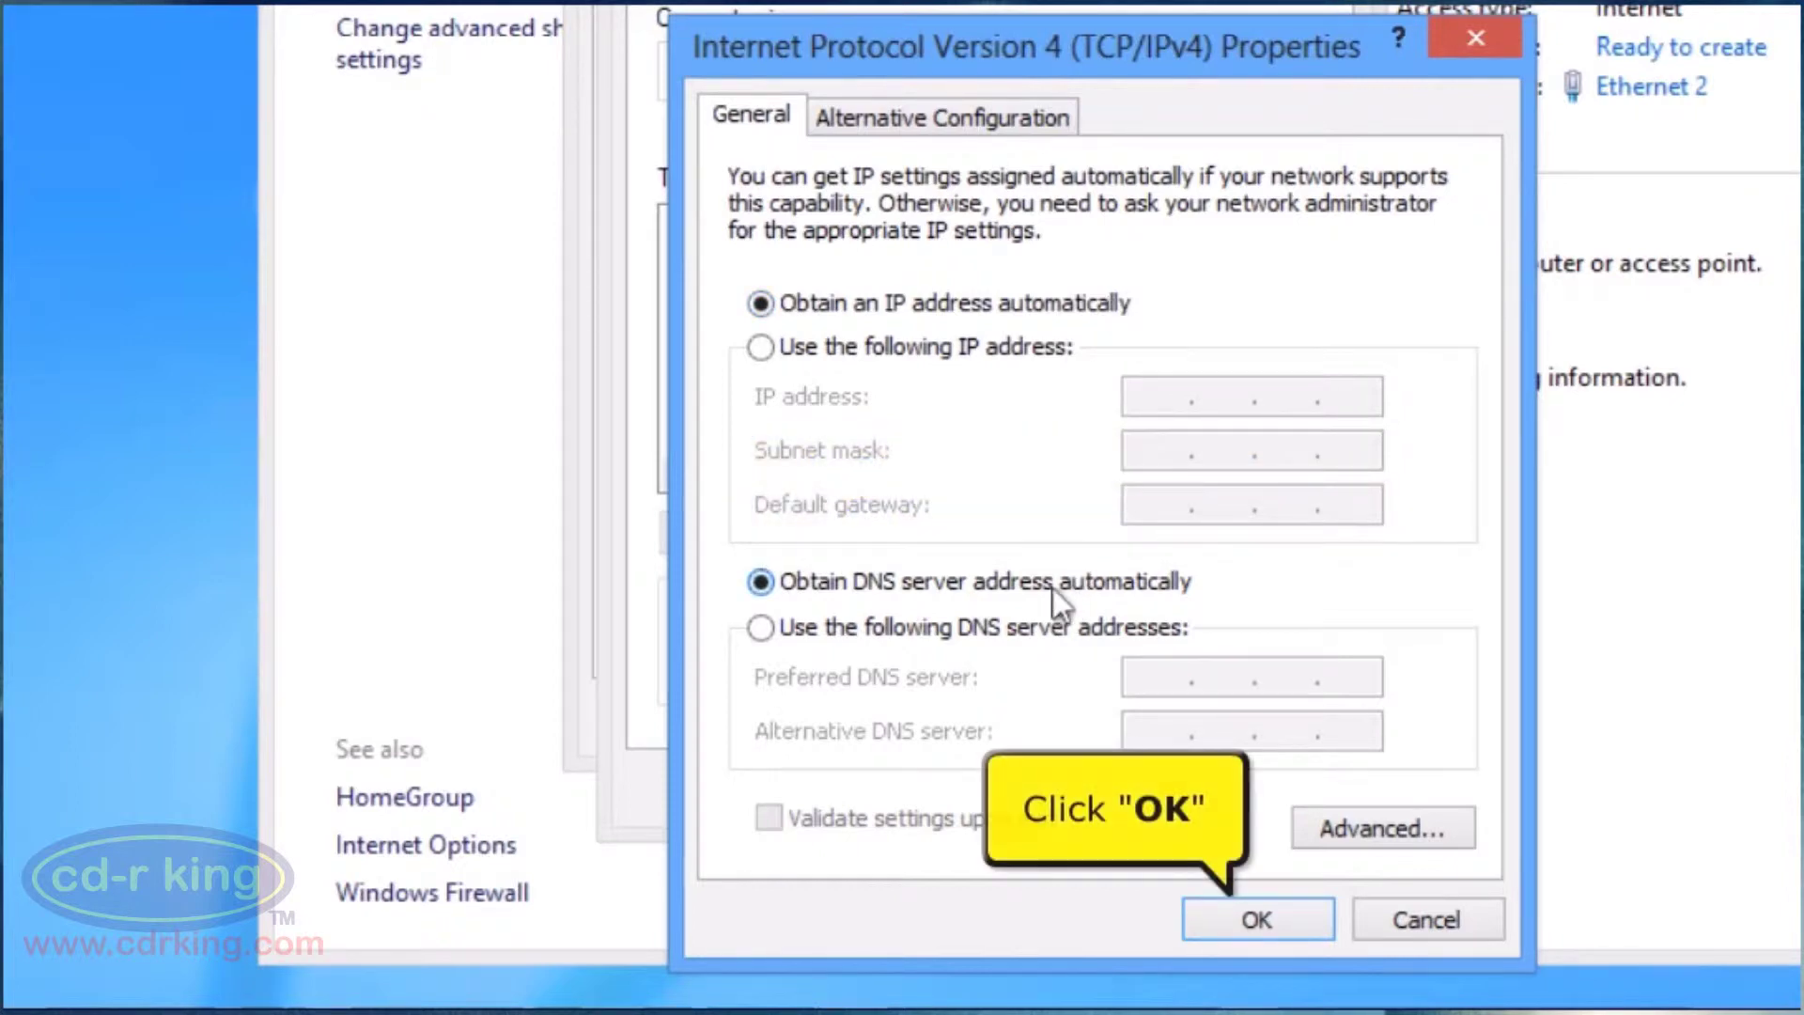
left_click(1221, 923)
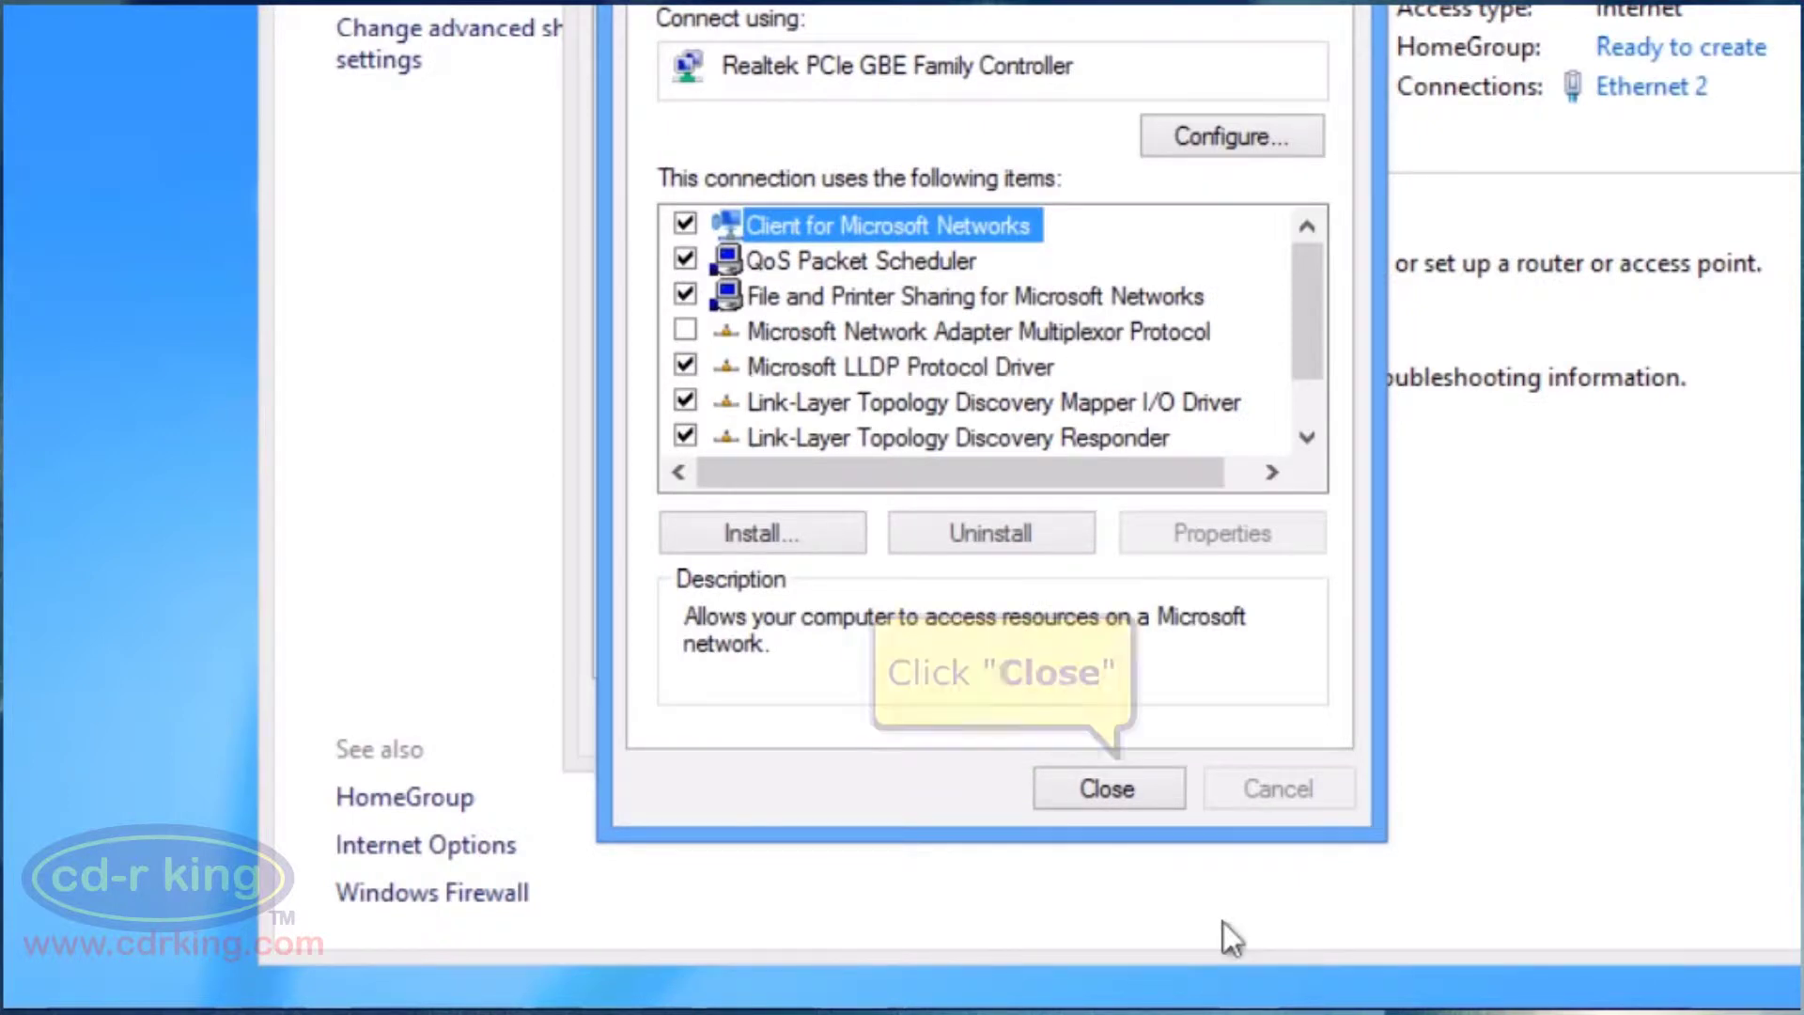
left_click(1154, 792)
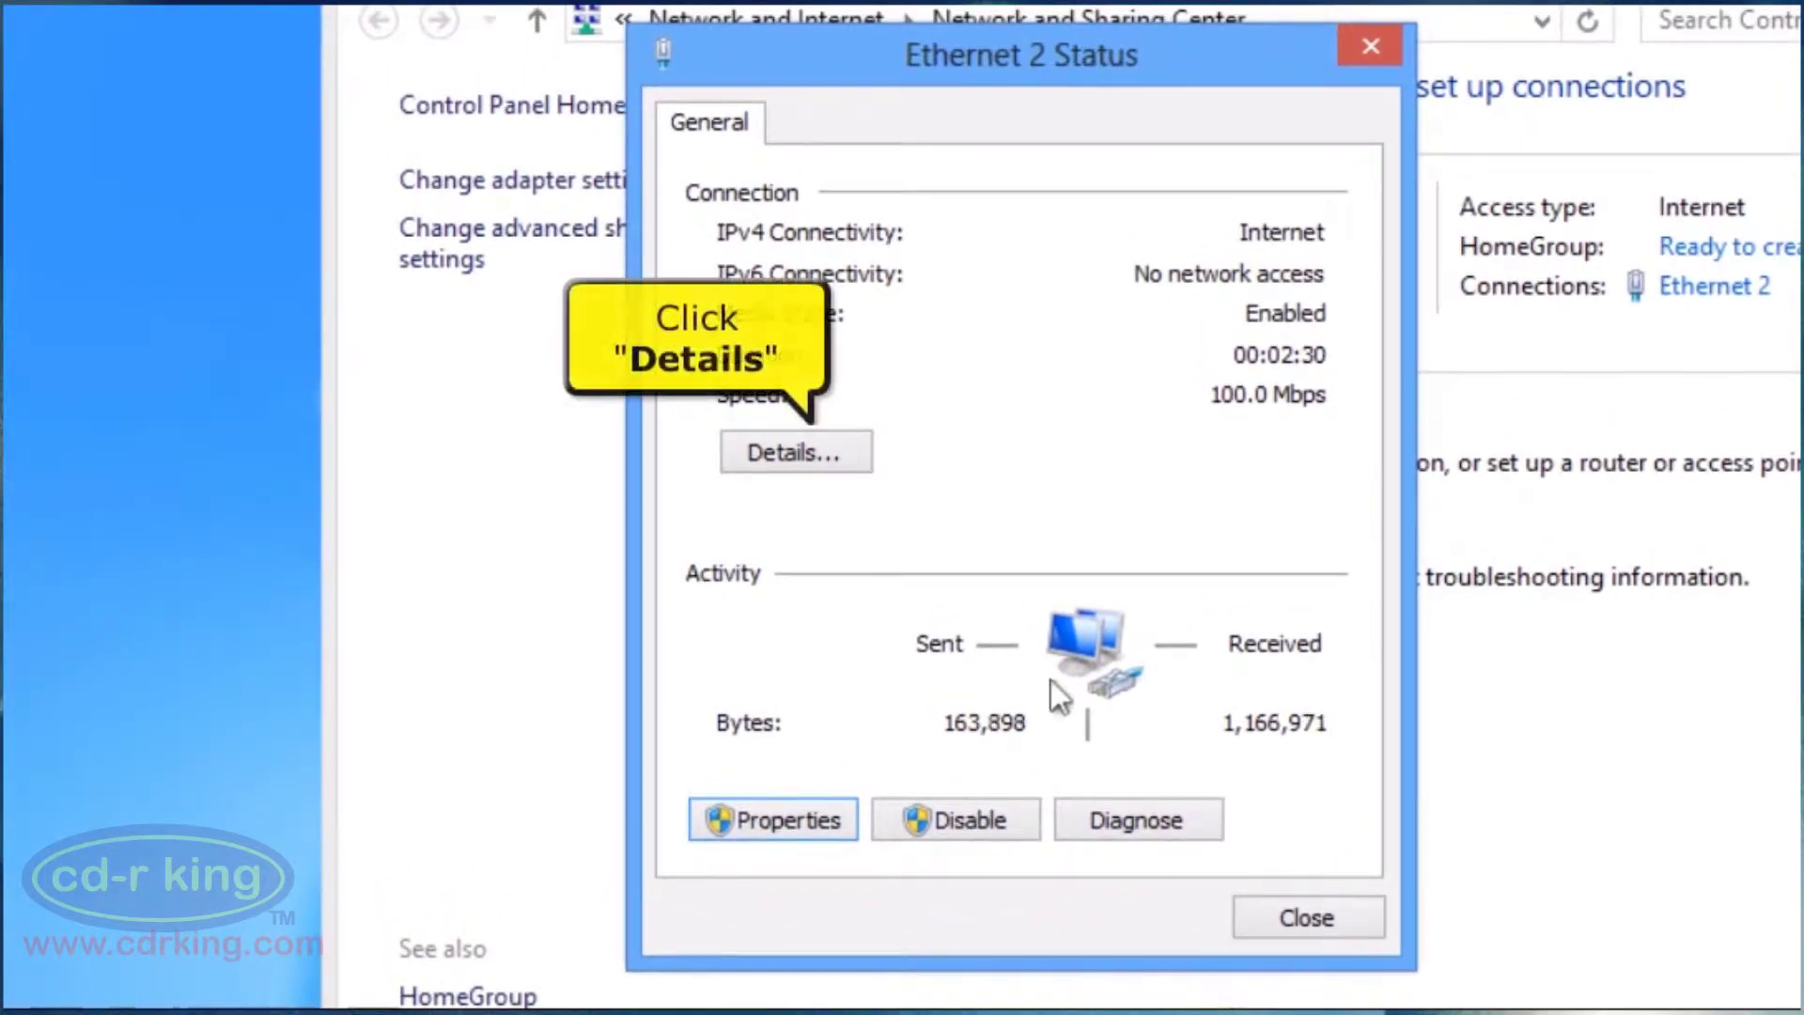
Check Ethernet 2's network details, noting its physical address and 192.168.1.1 default gateway.
left_click(851, 449)
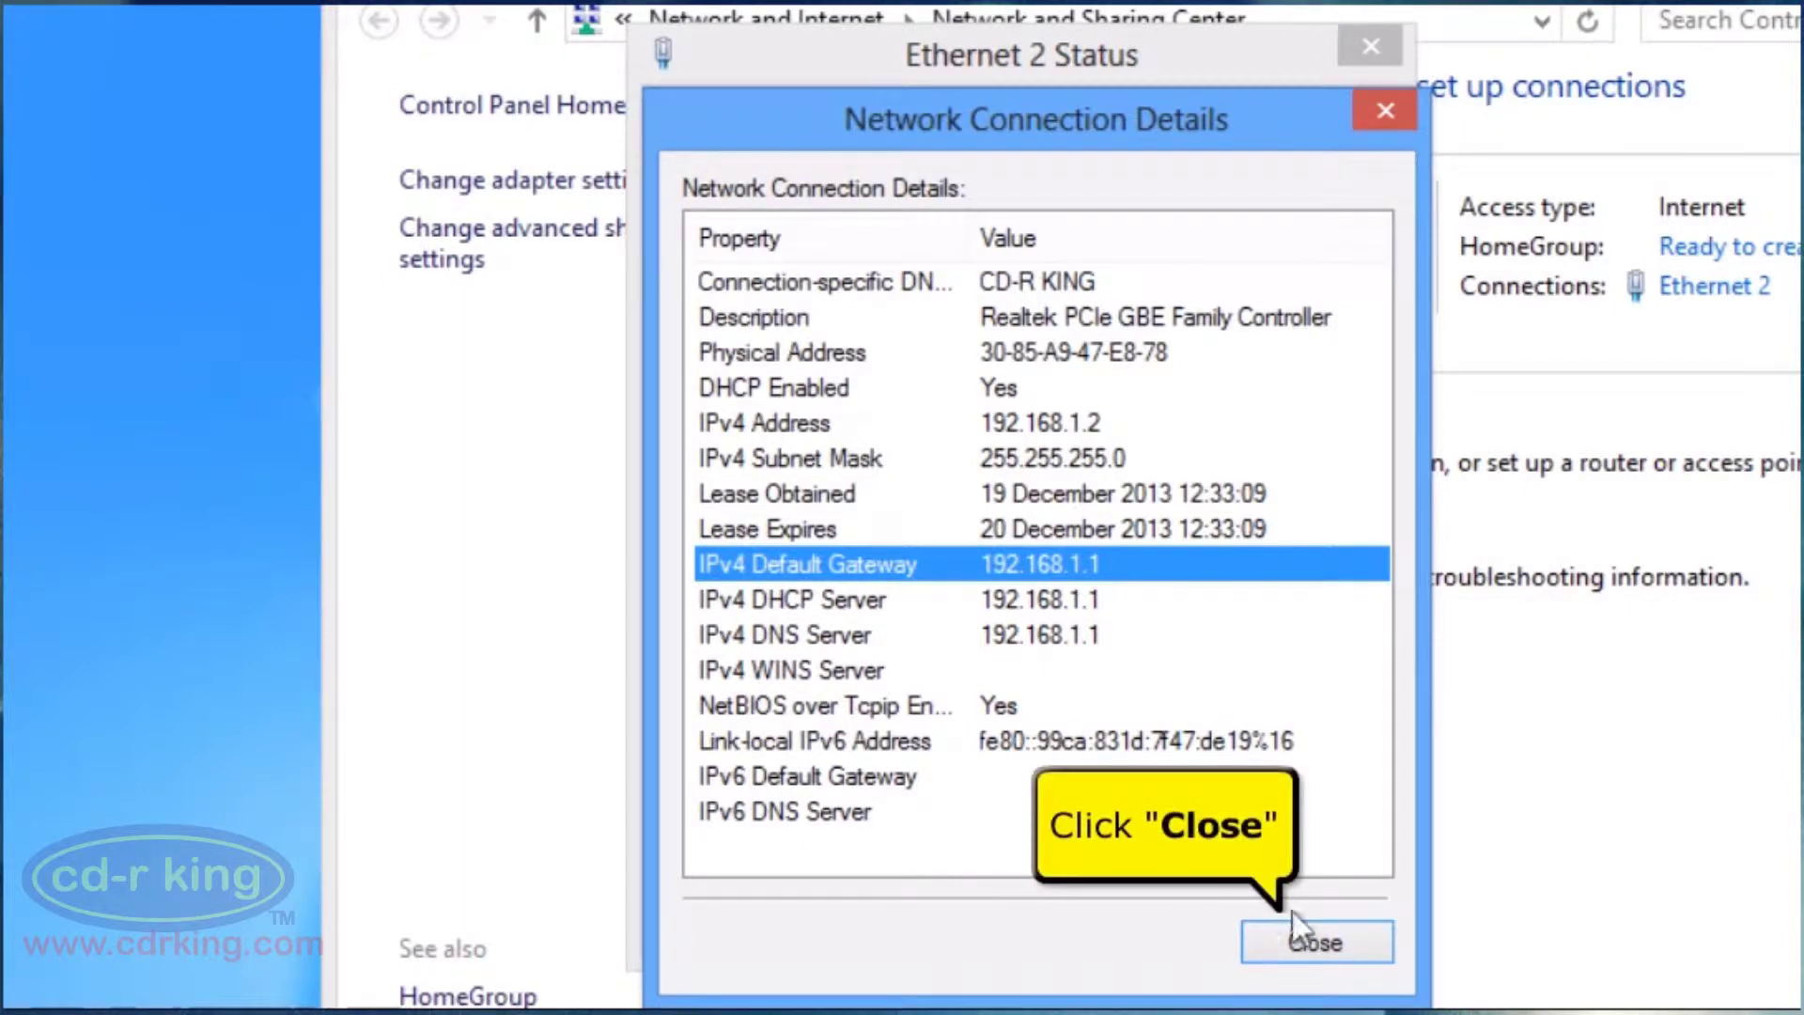
left_click(1311, 939)
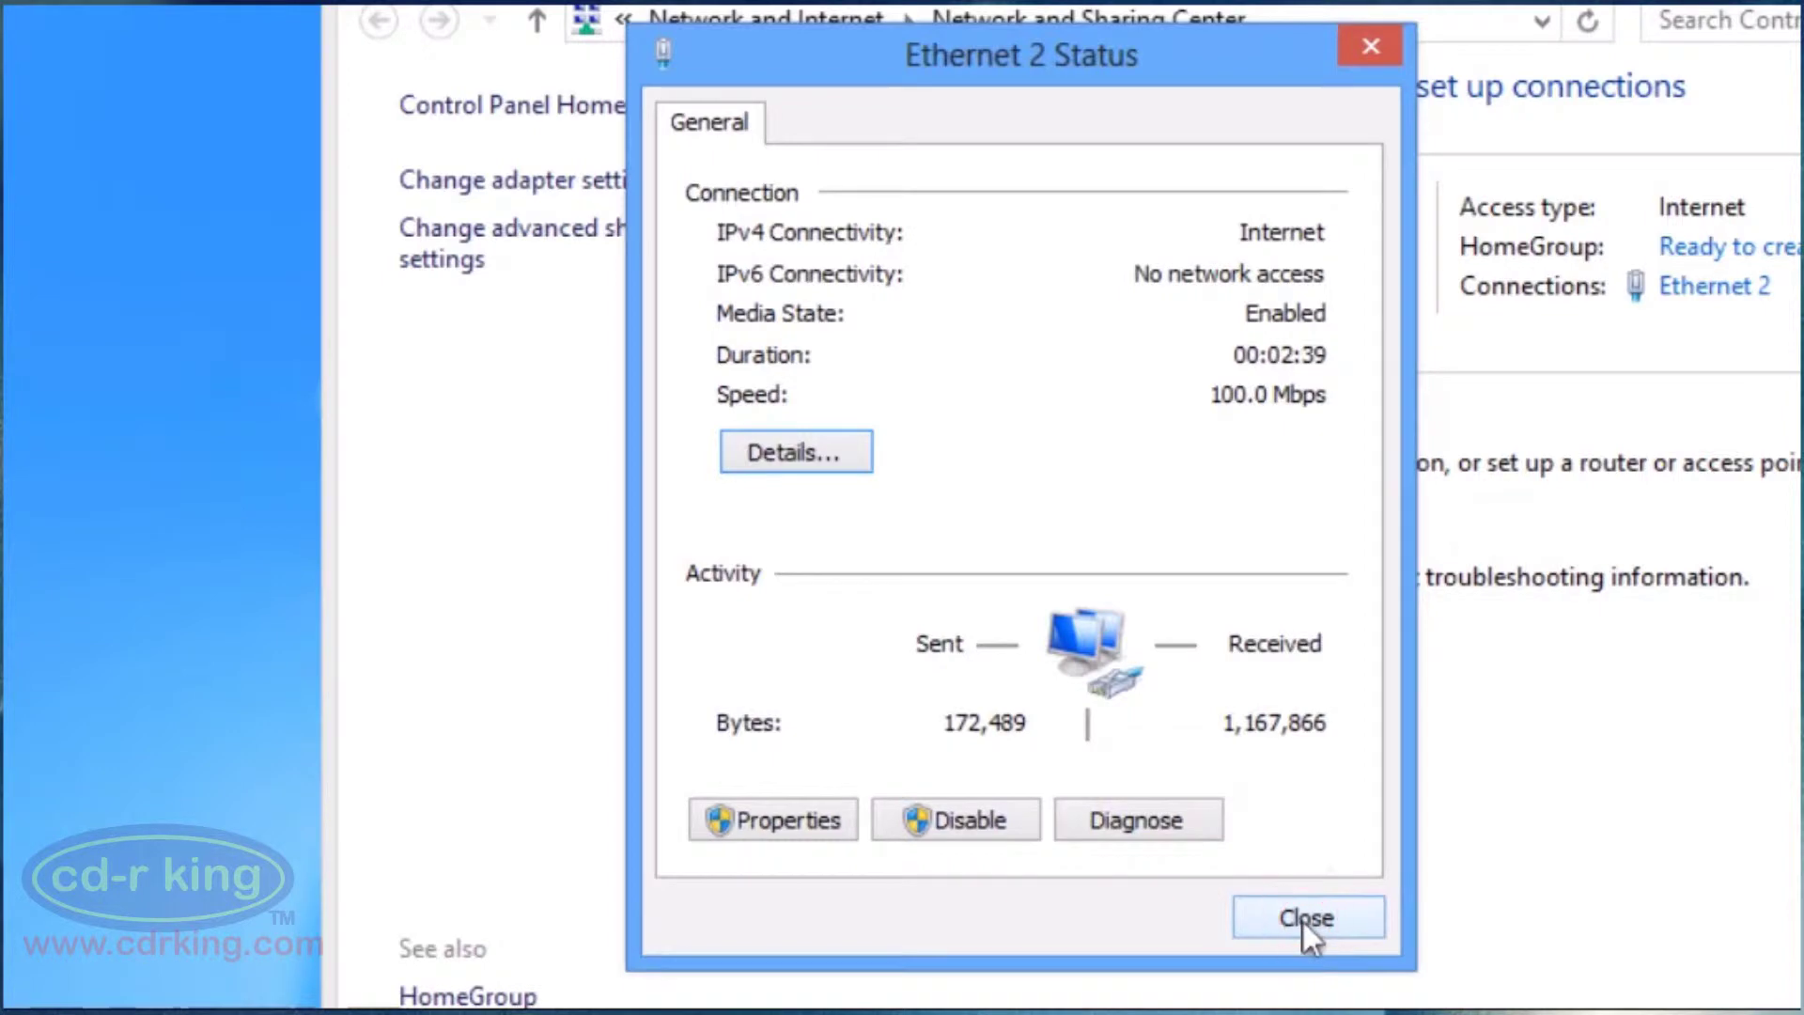
left_click(1304, 922)
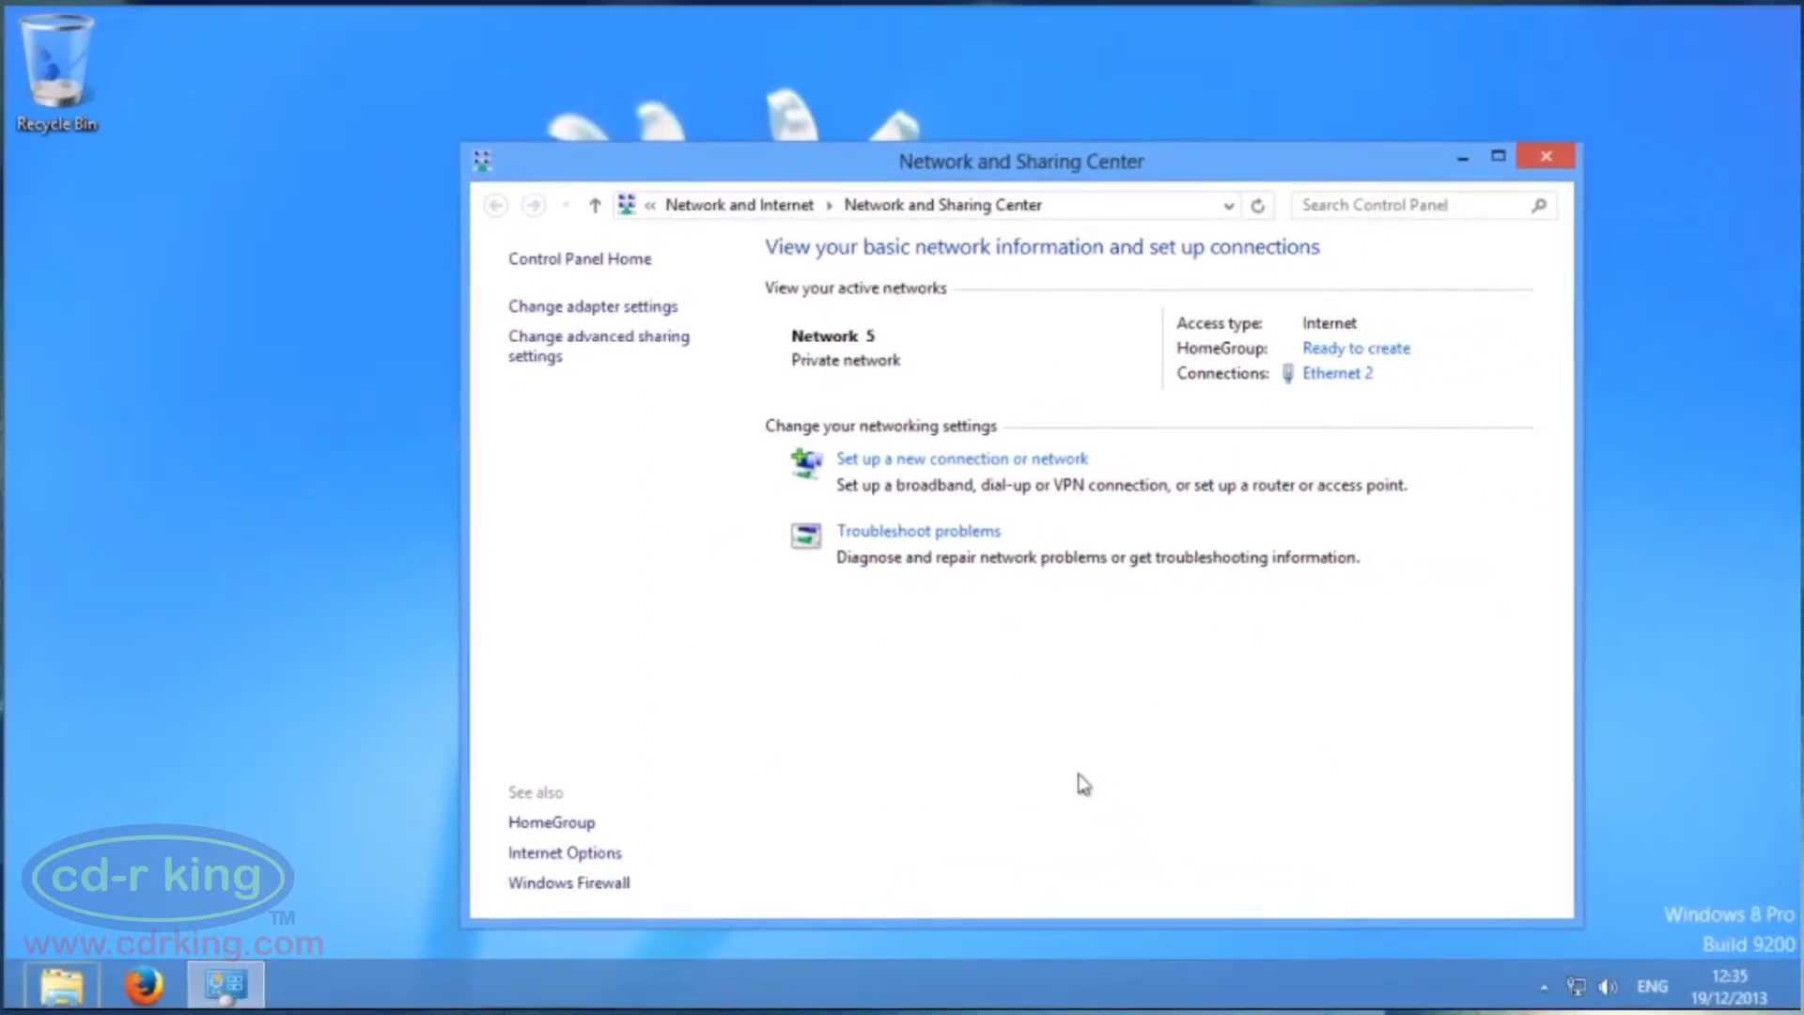
Close Network and Sharing Center and load the router admin page at 192.168.10.254 in Firefox.
left_click(1570, 164)
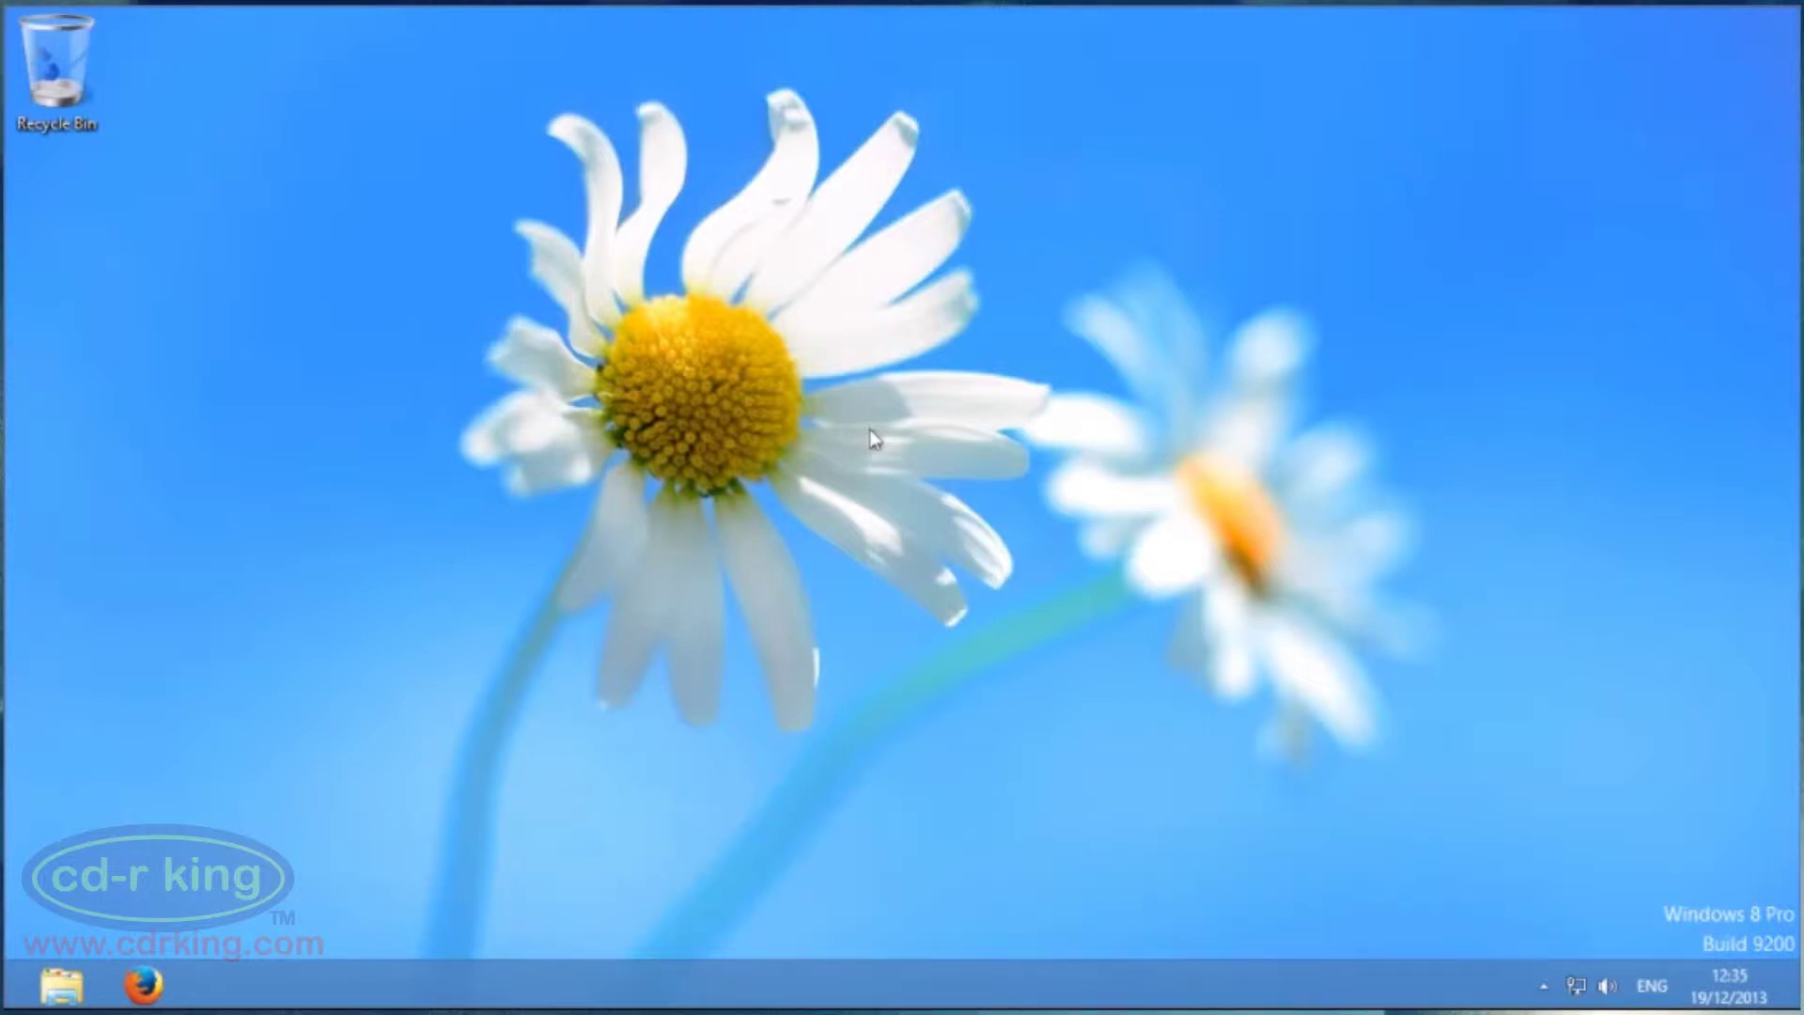
left_click(120, 984)
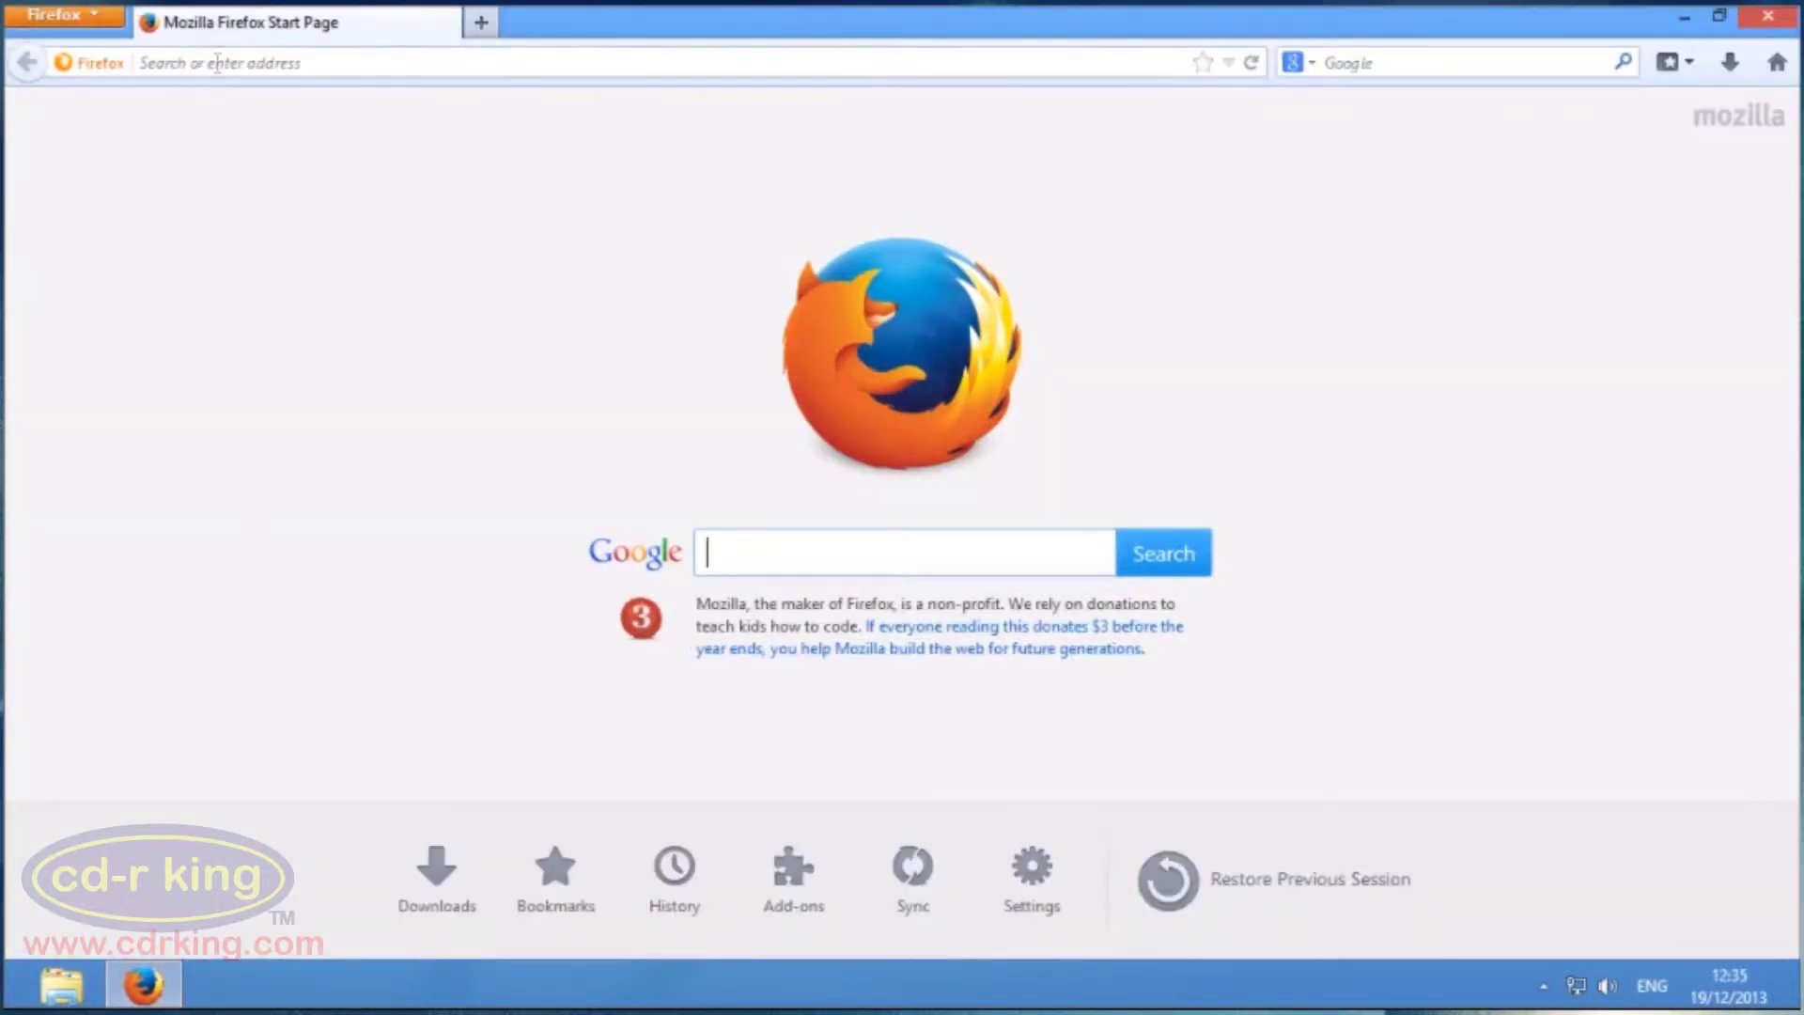
left_click(217, 63)
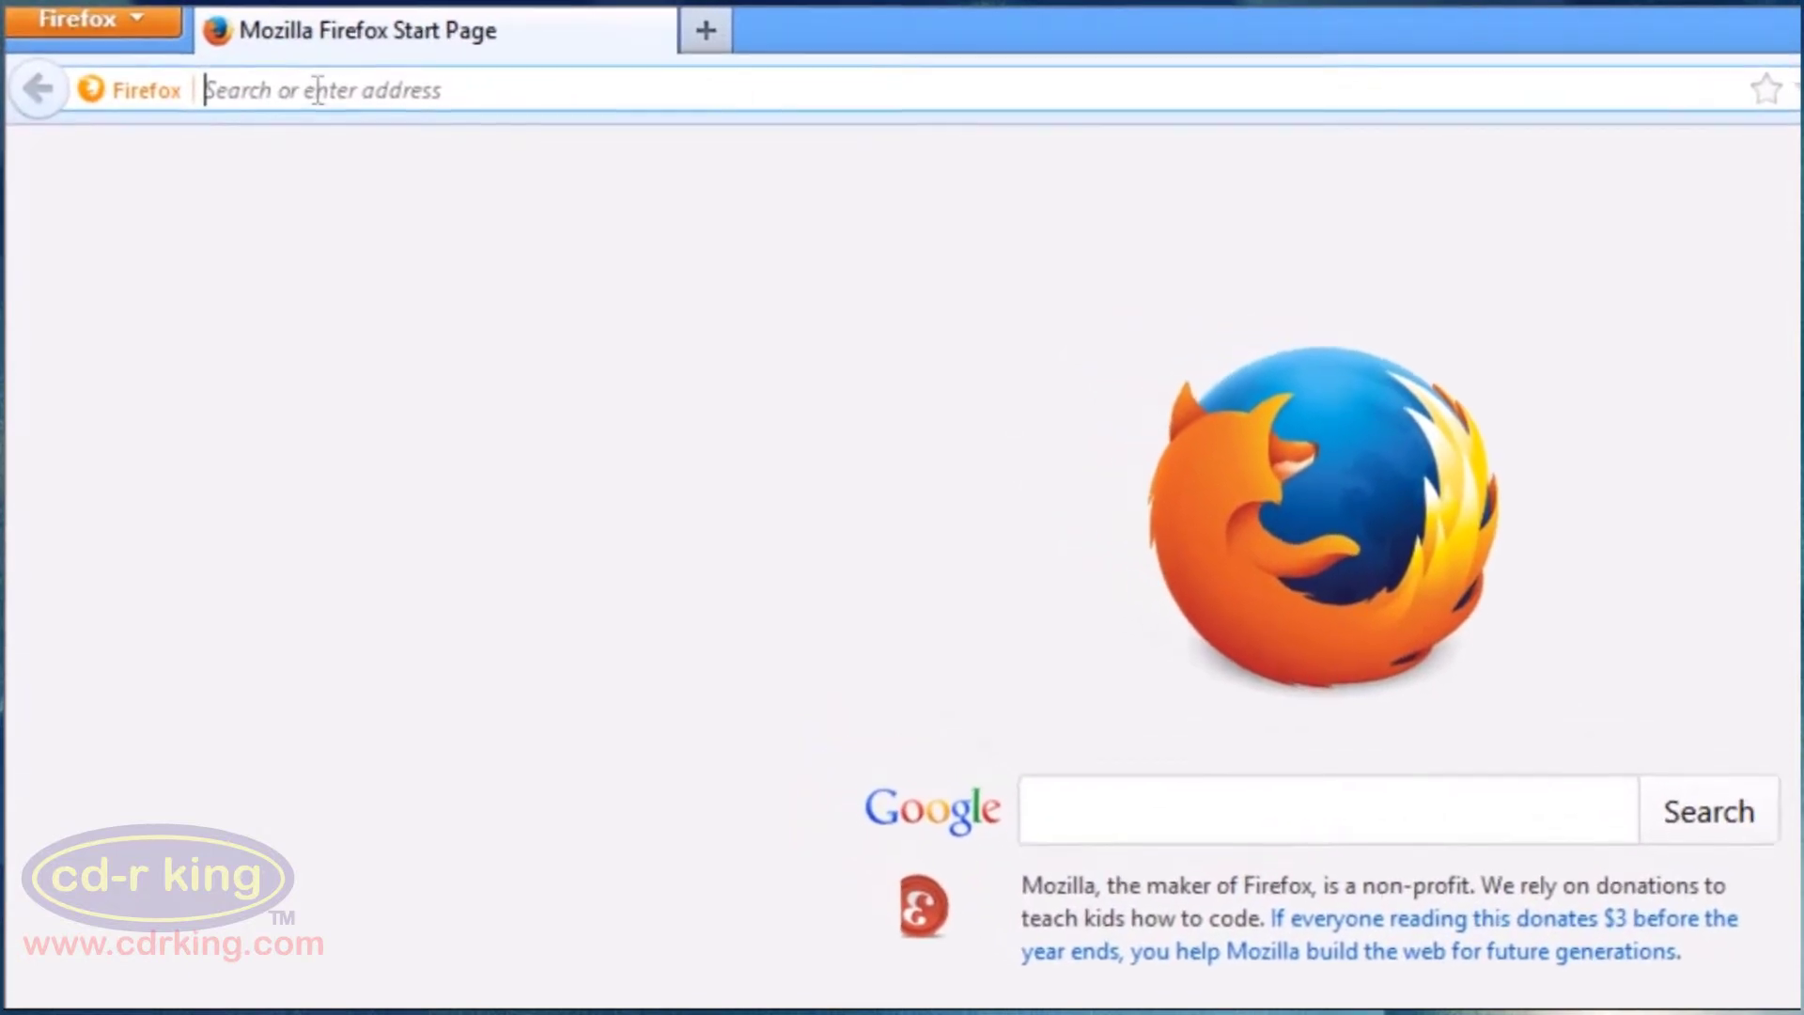
type("192.1")
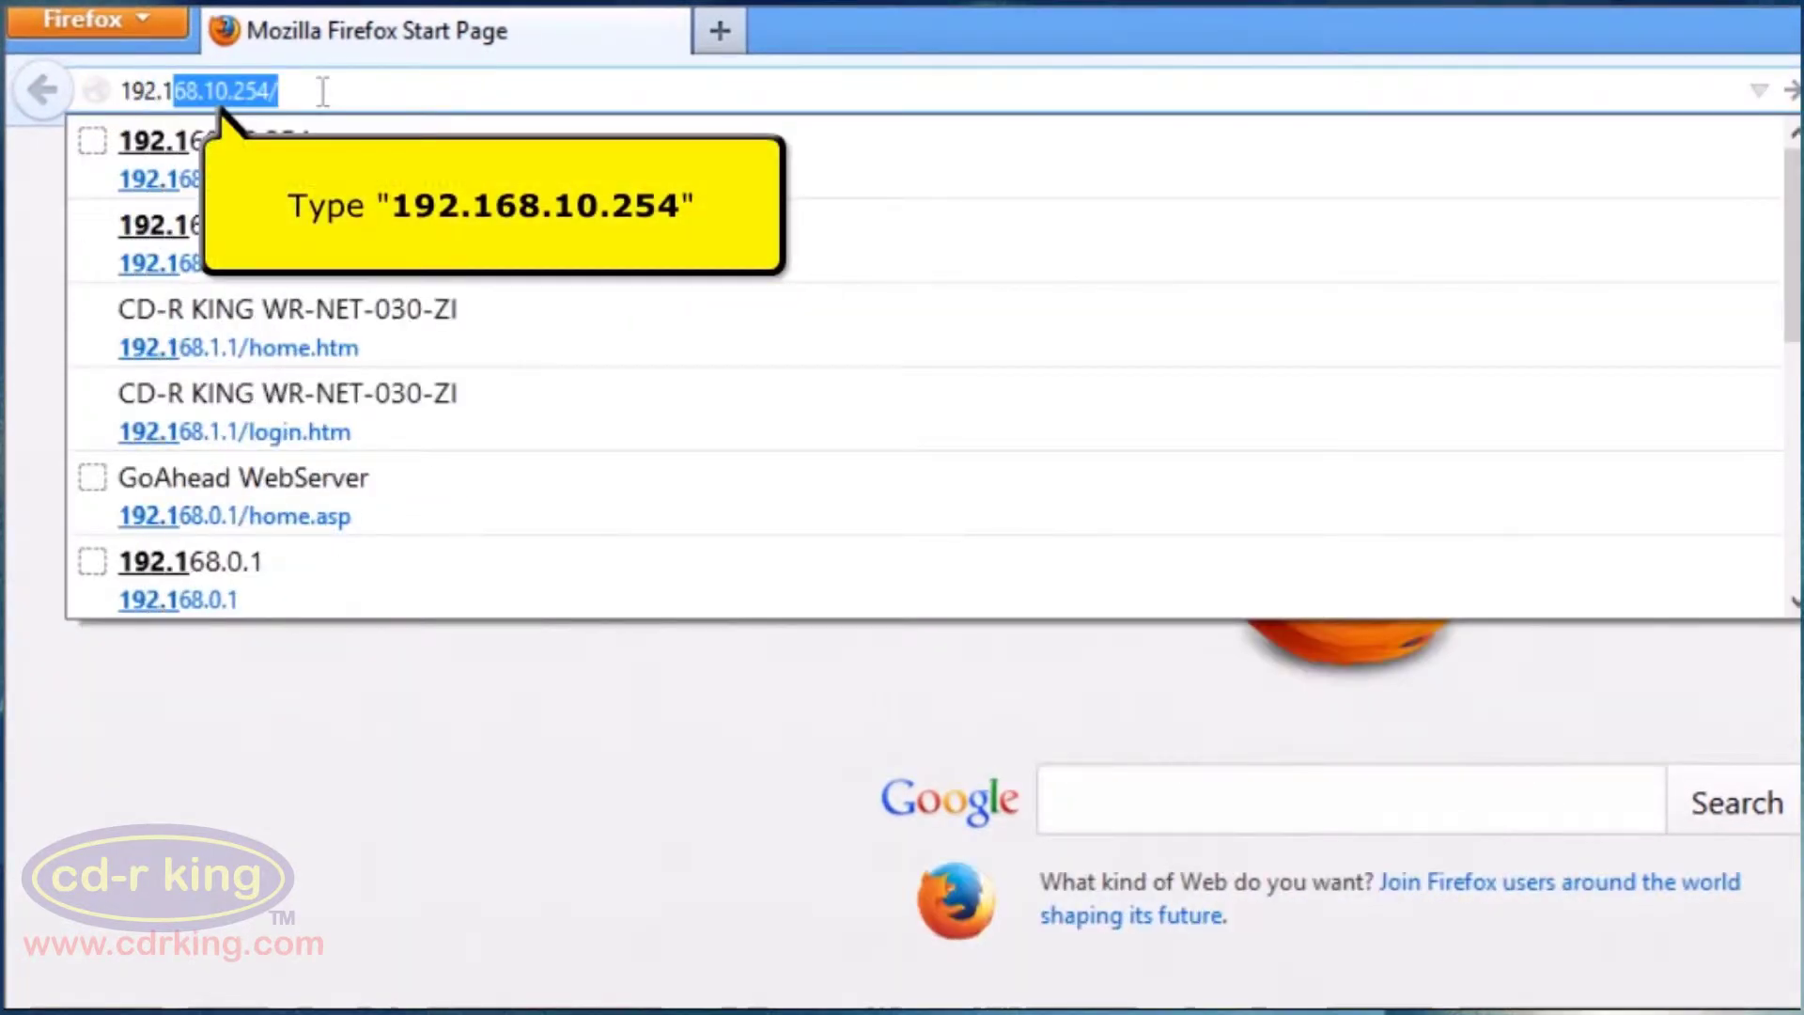
type("68.10.254")
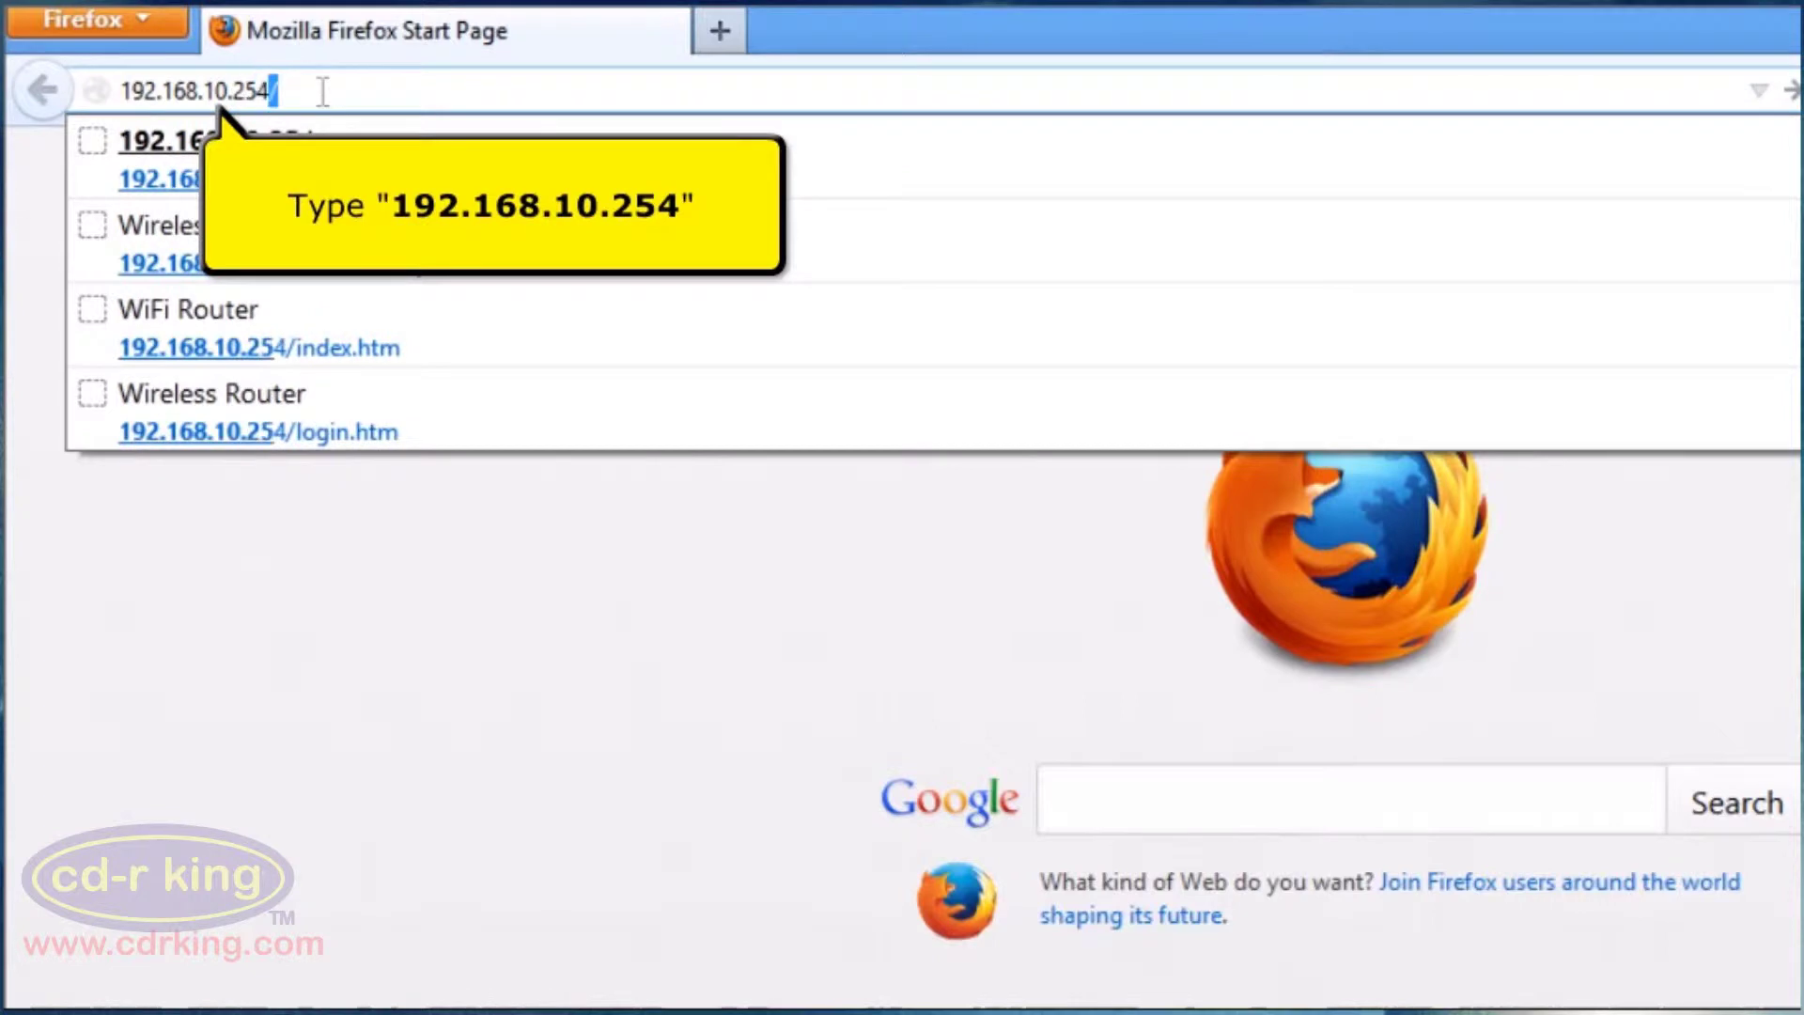
key("Return")
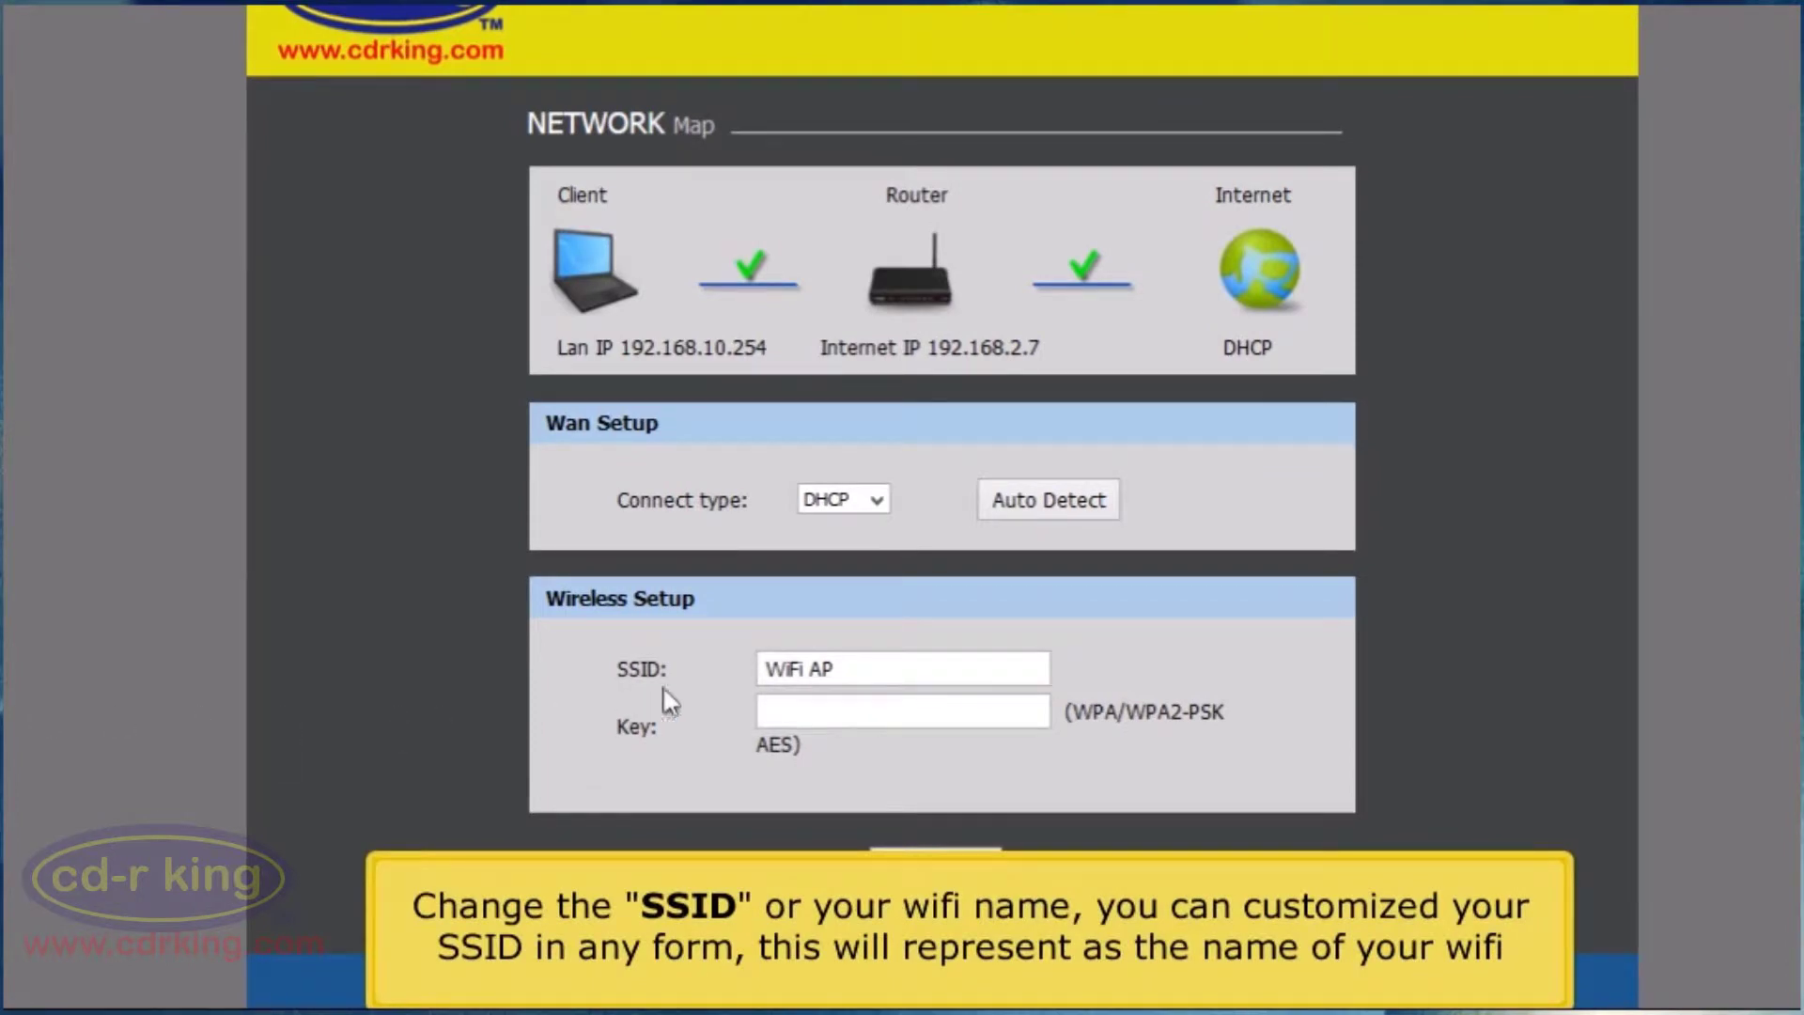
Rename the SSID from WiFi AP to 'cd-r king wi-fi', enter a WPA key, and save.
left_click_drag(854, 661, 606, 663)
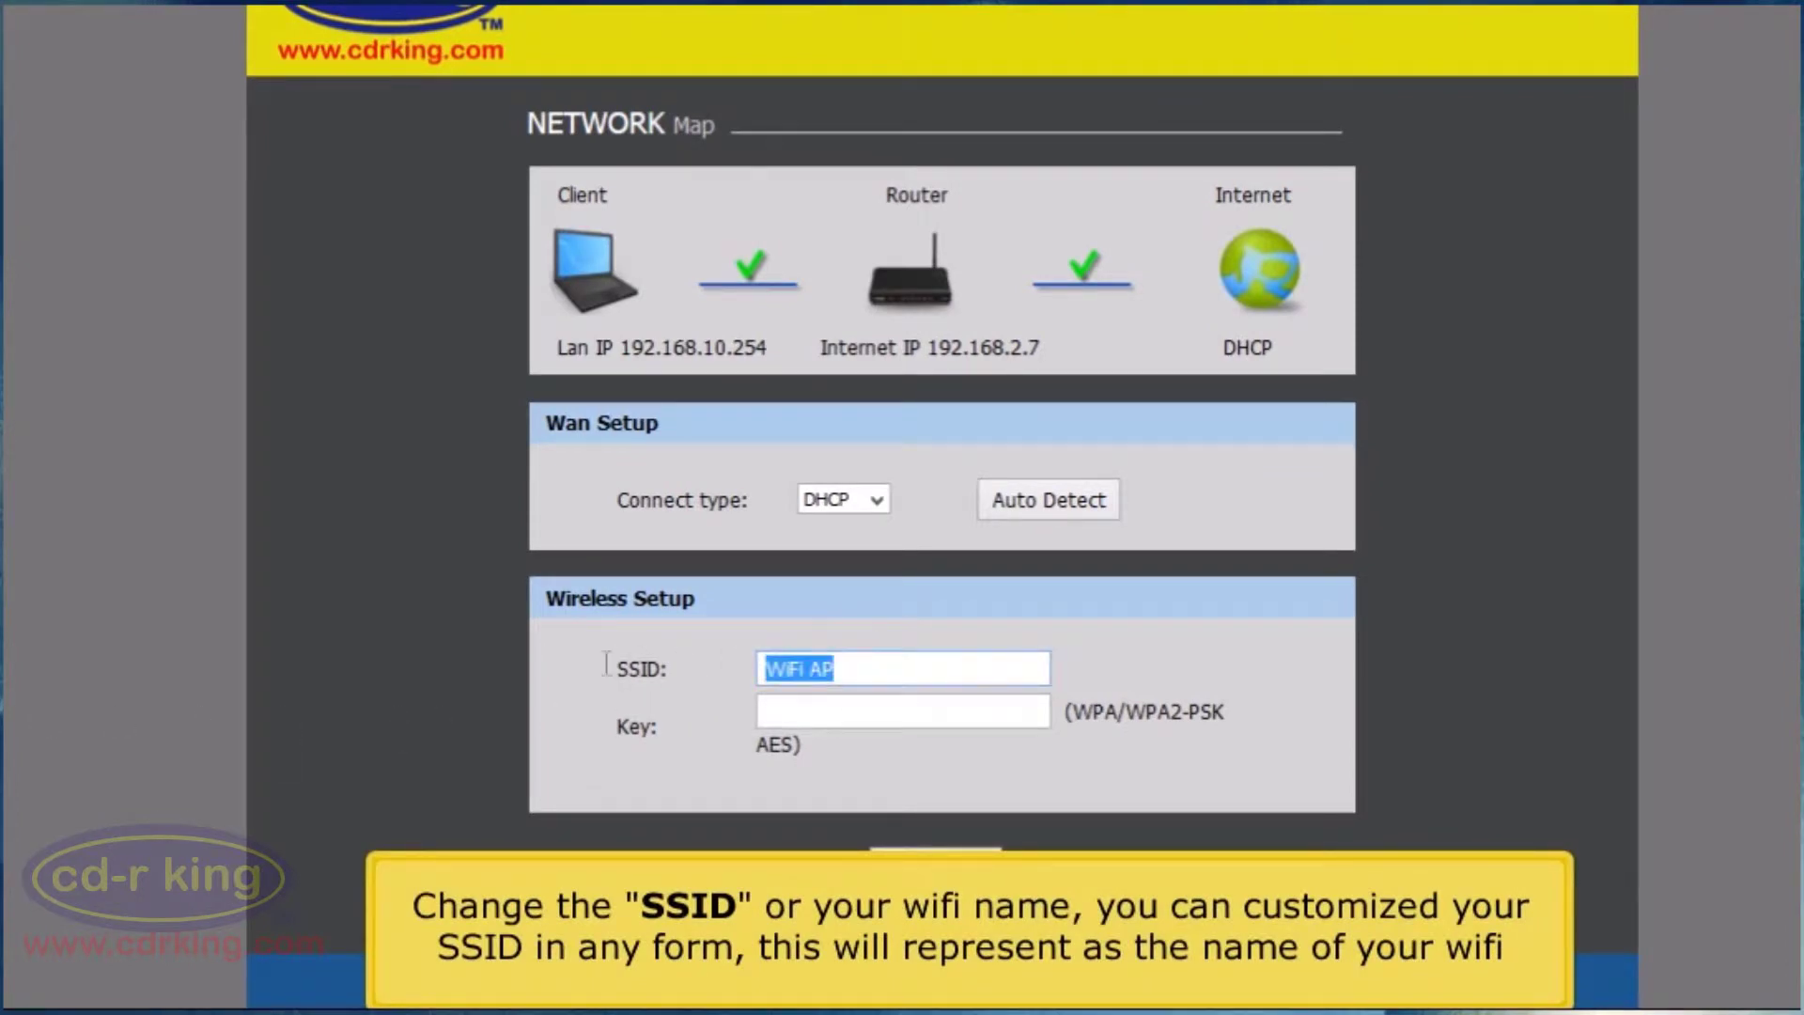
type("cd-r ")
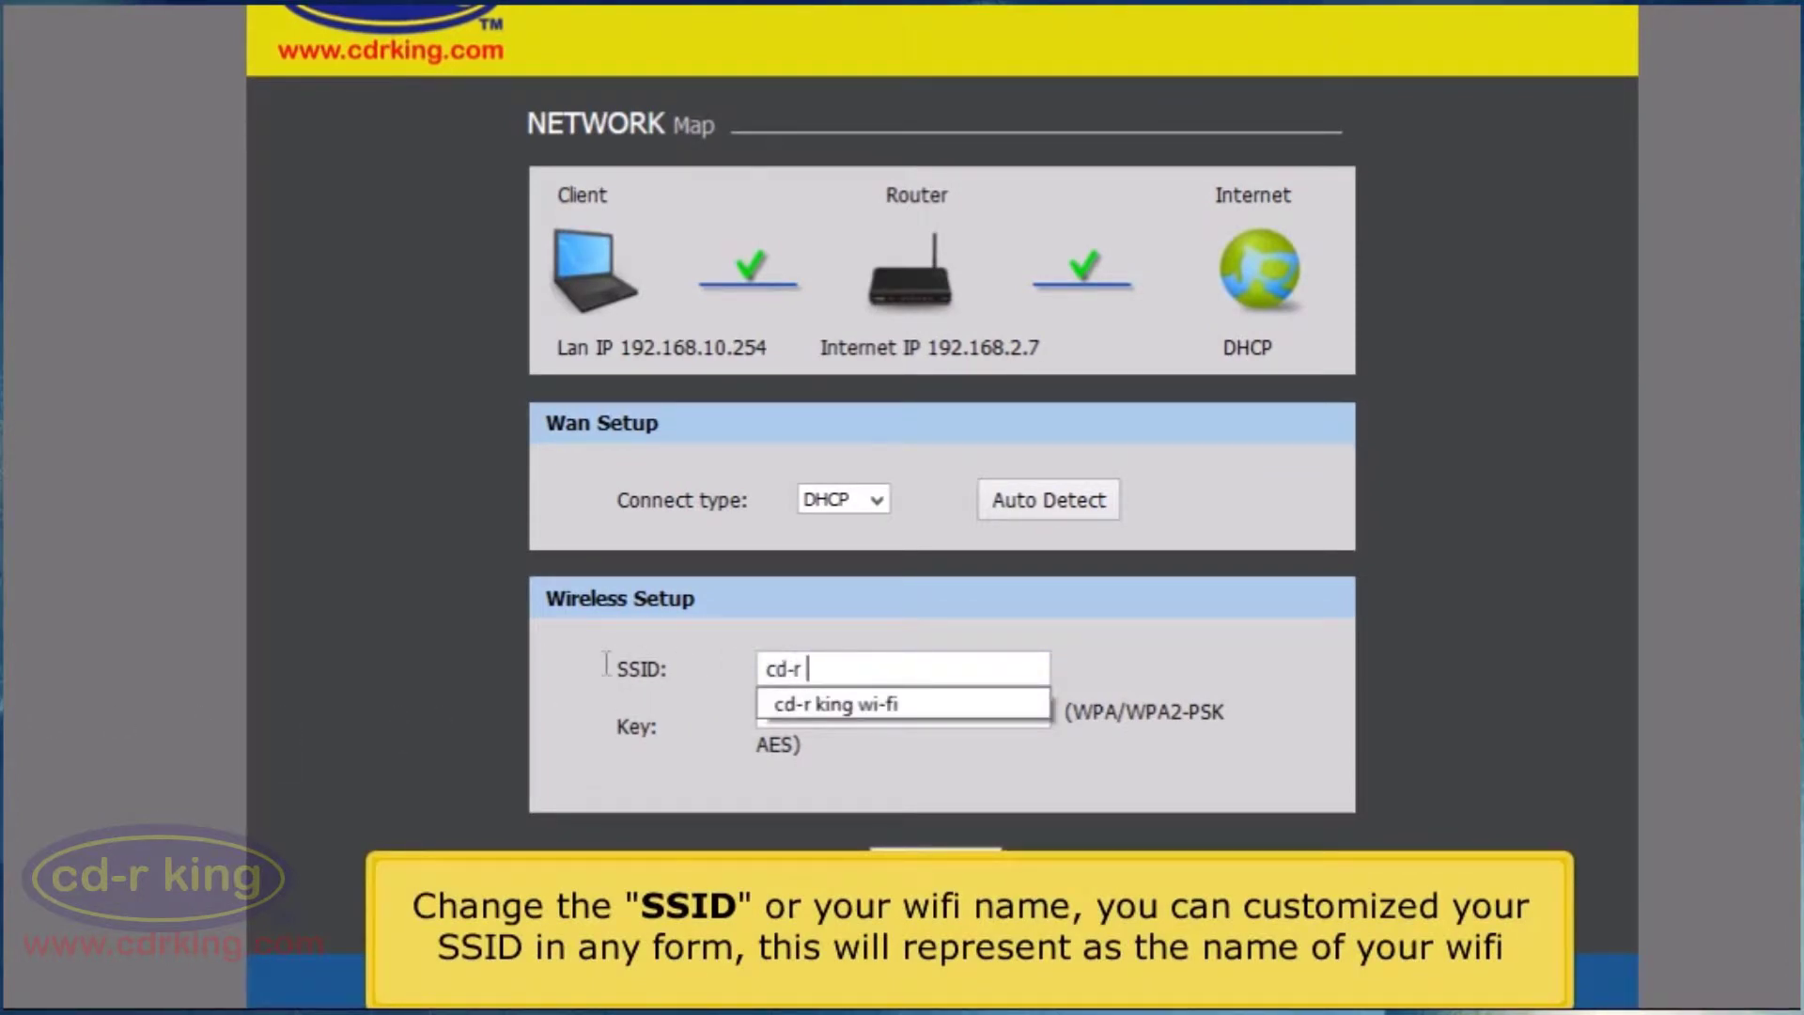
type("king wi-fi")
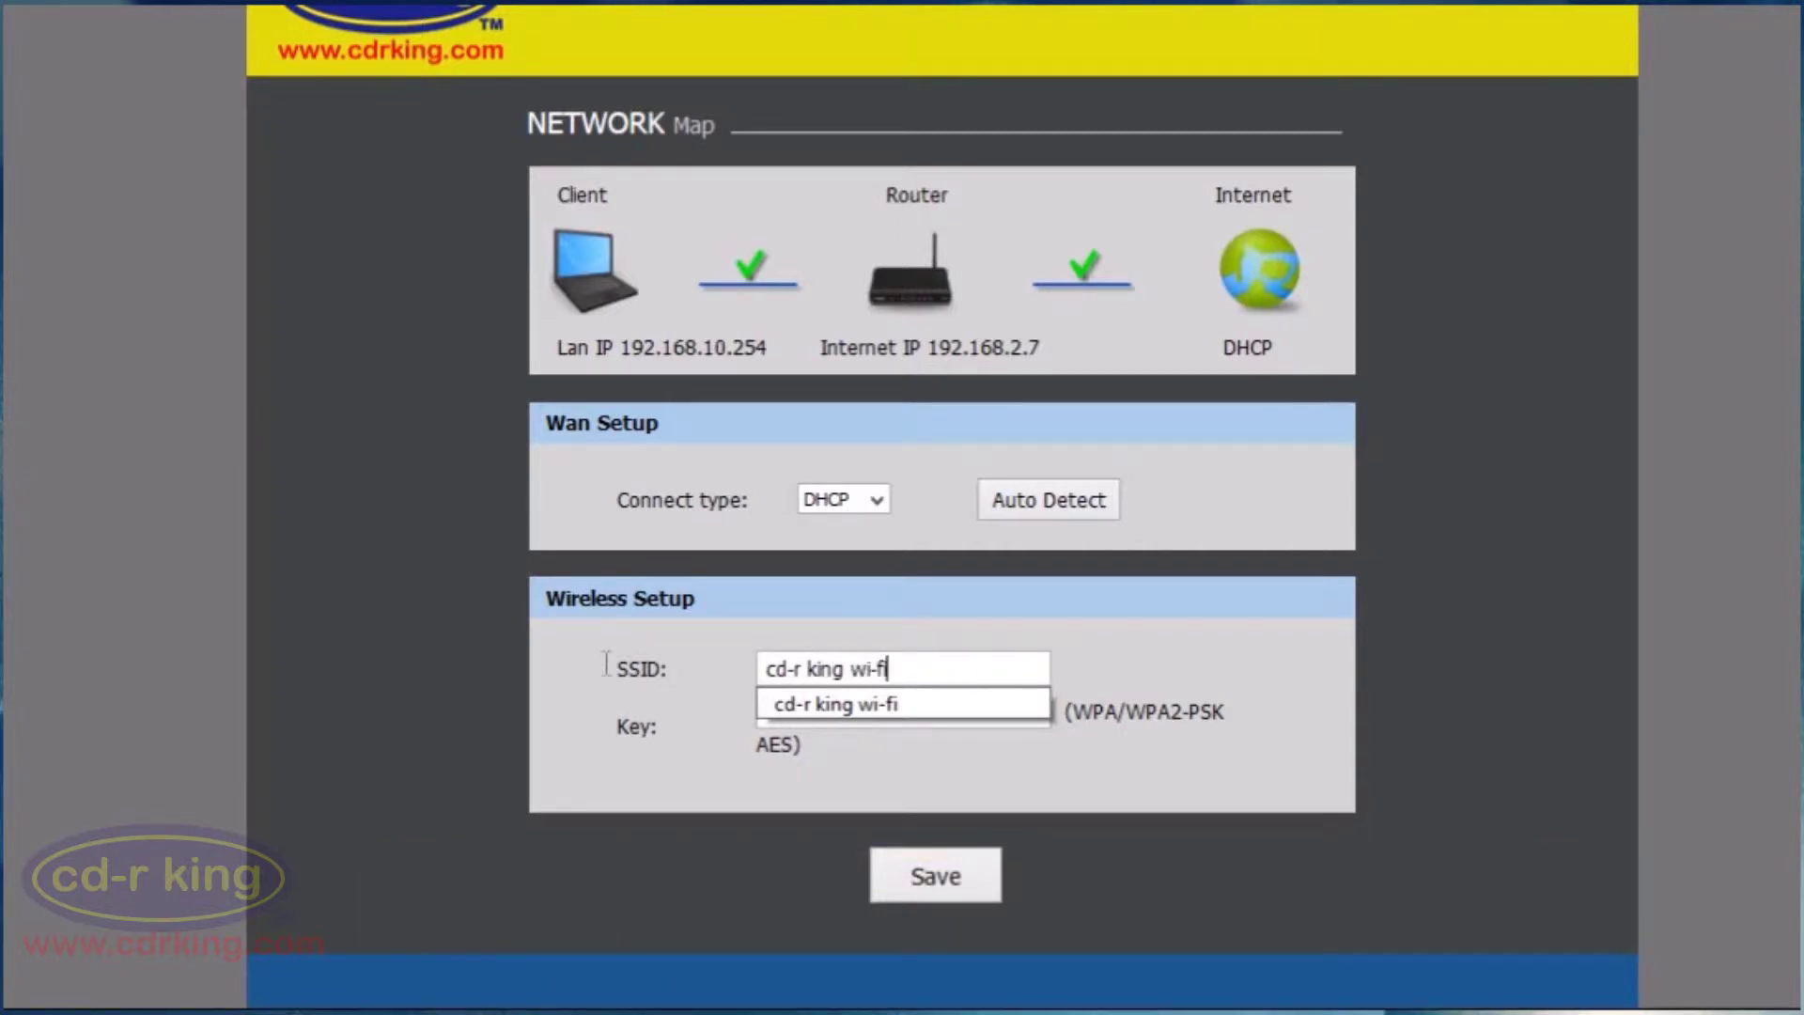
left_click(696, 734)
left_click(757, 719)
type("1234567890")
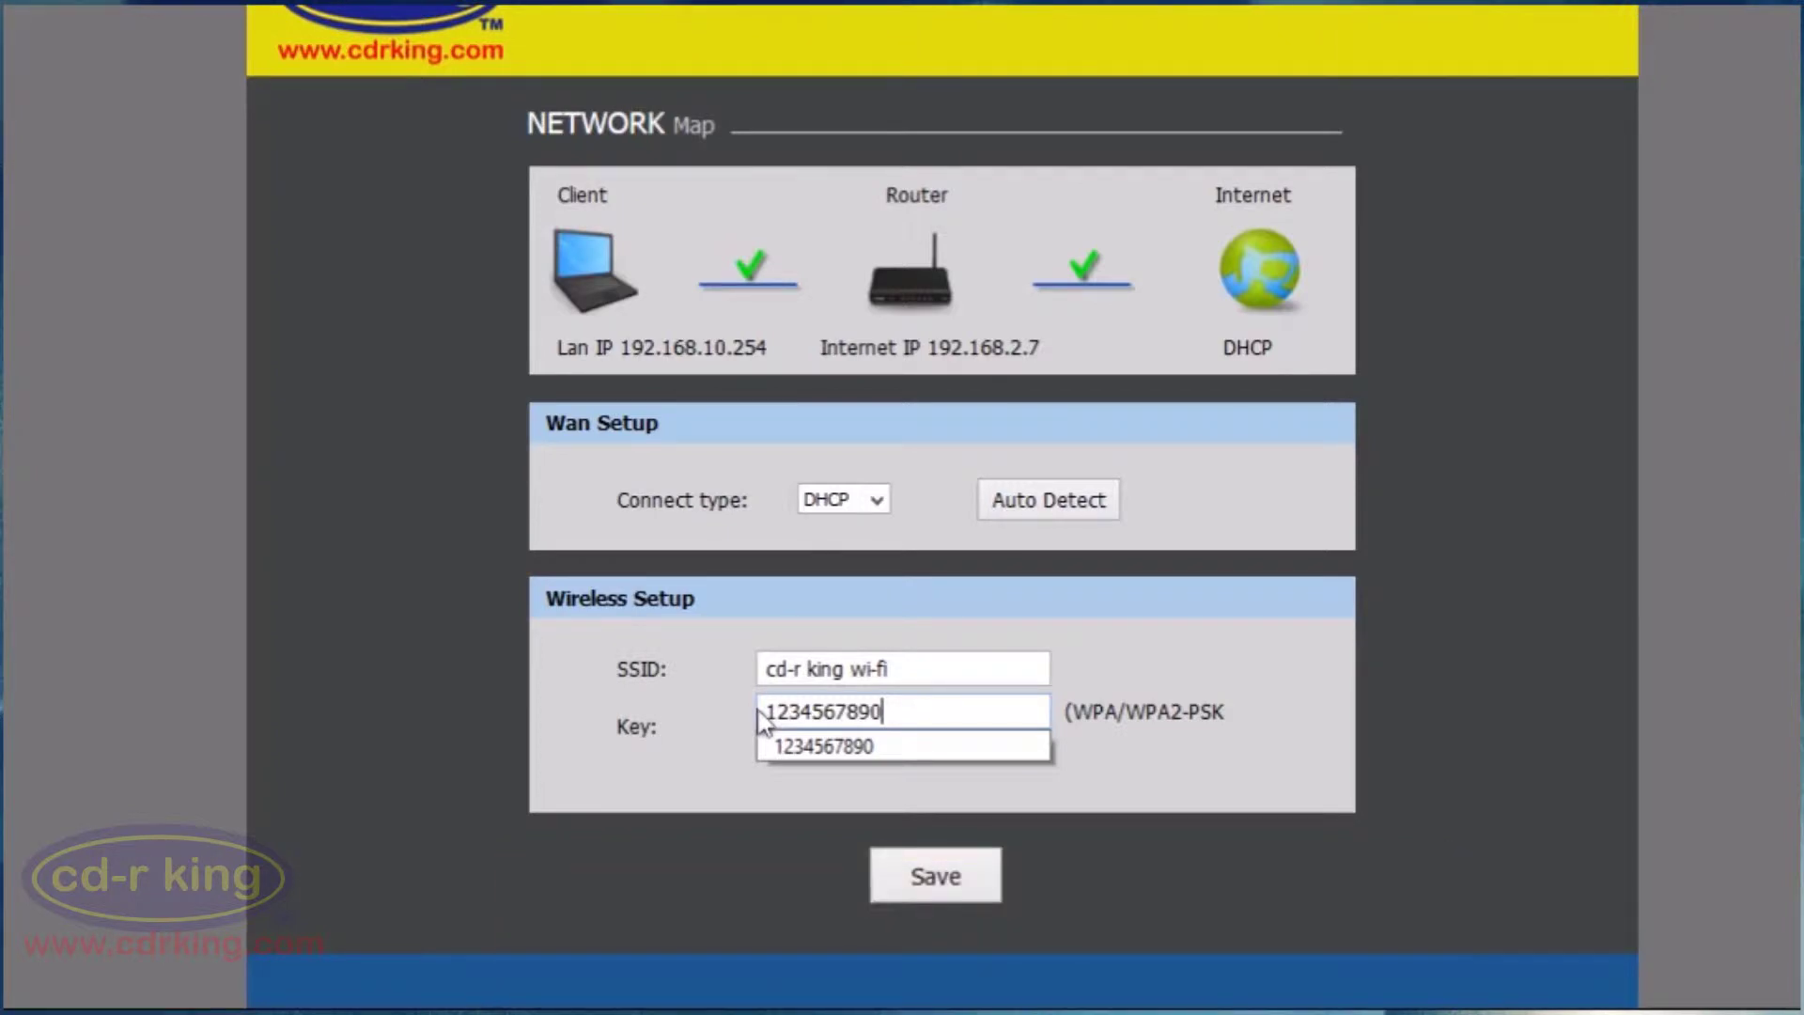
left_click(904, 897)
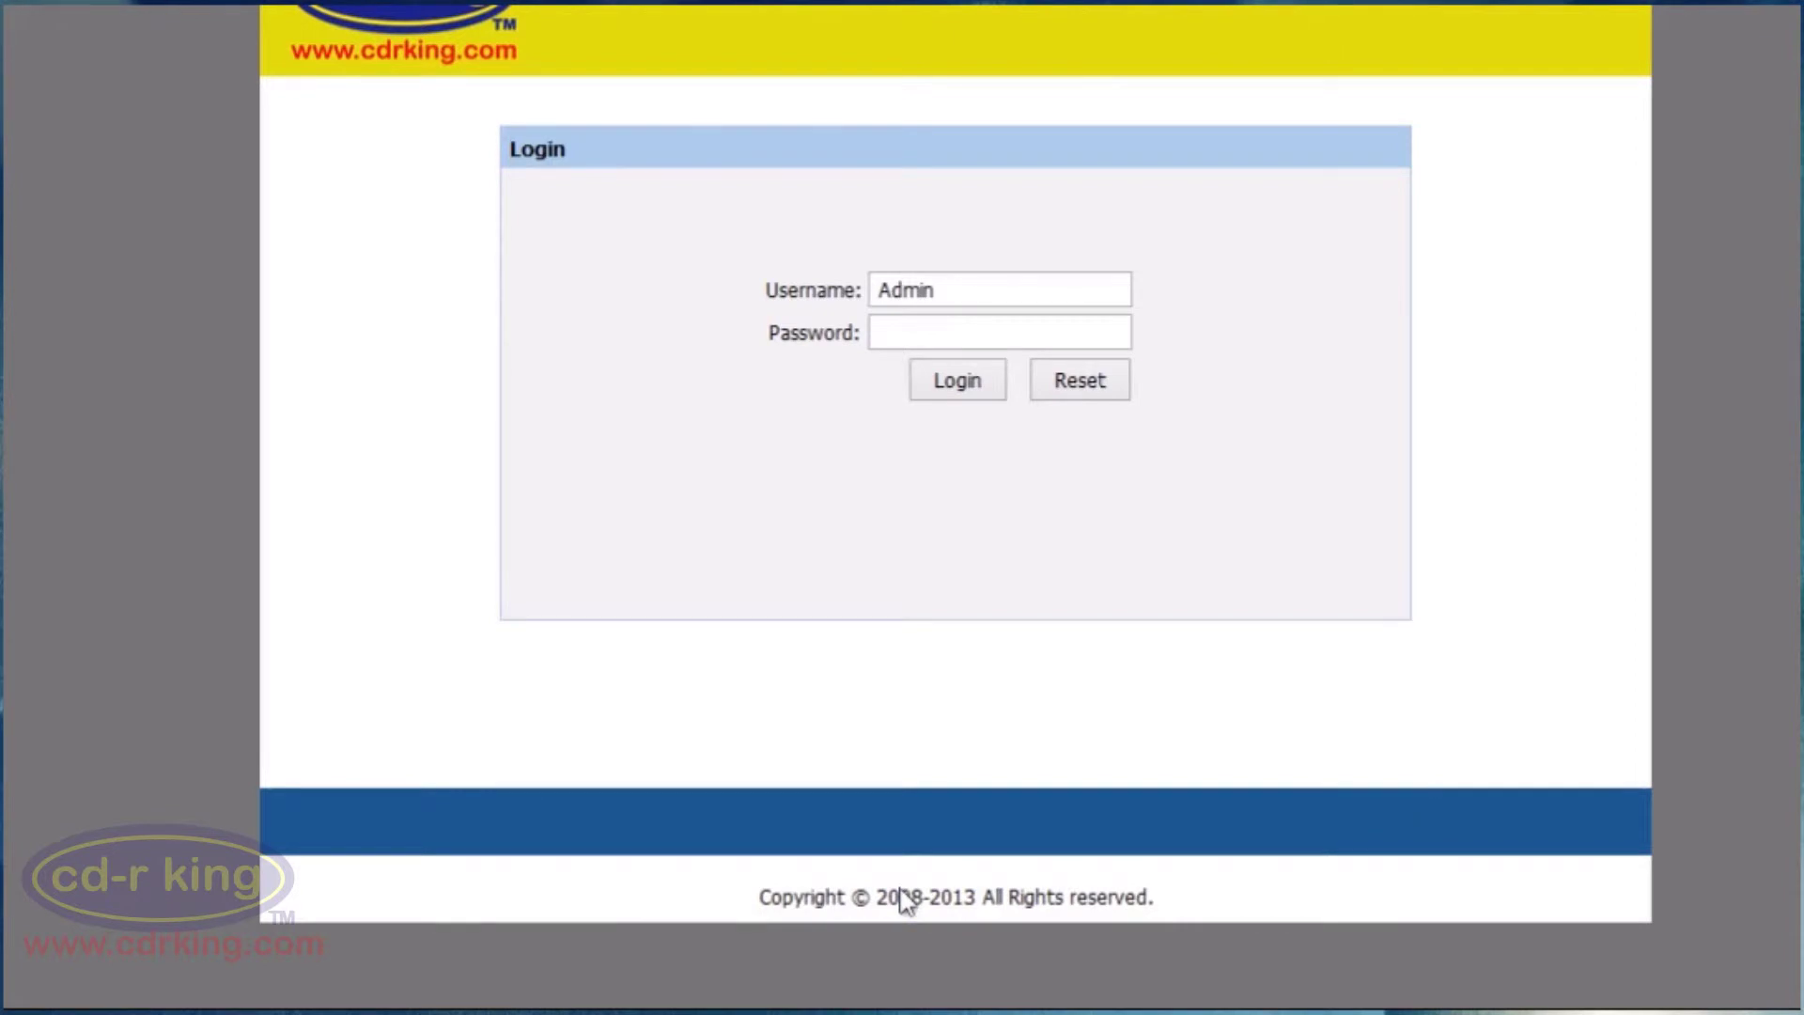
Log in to the router admin and go to the Setup section's Quick Setup wizard.
left_click(921, 396)
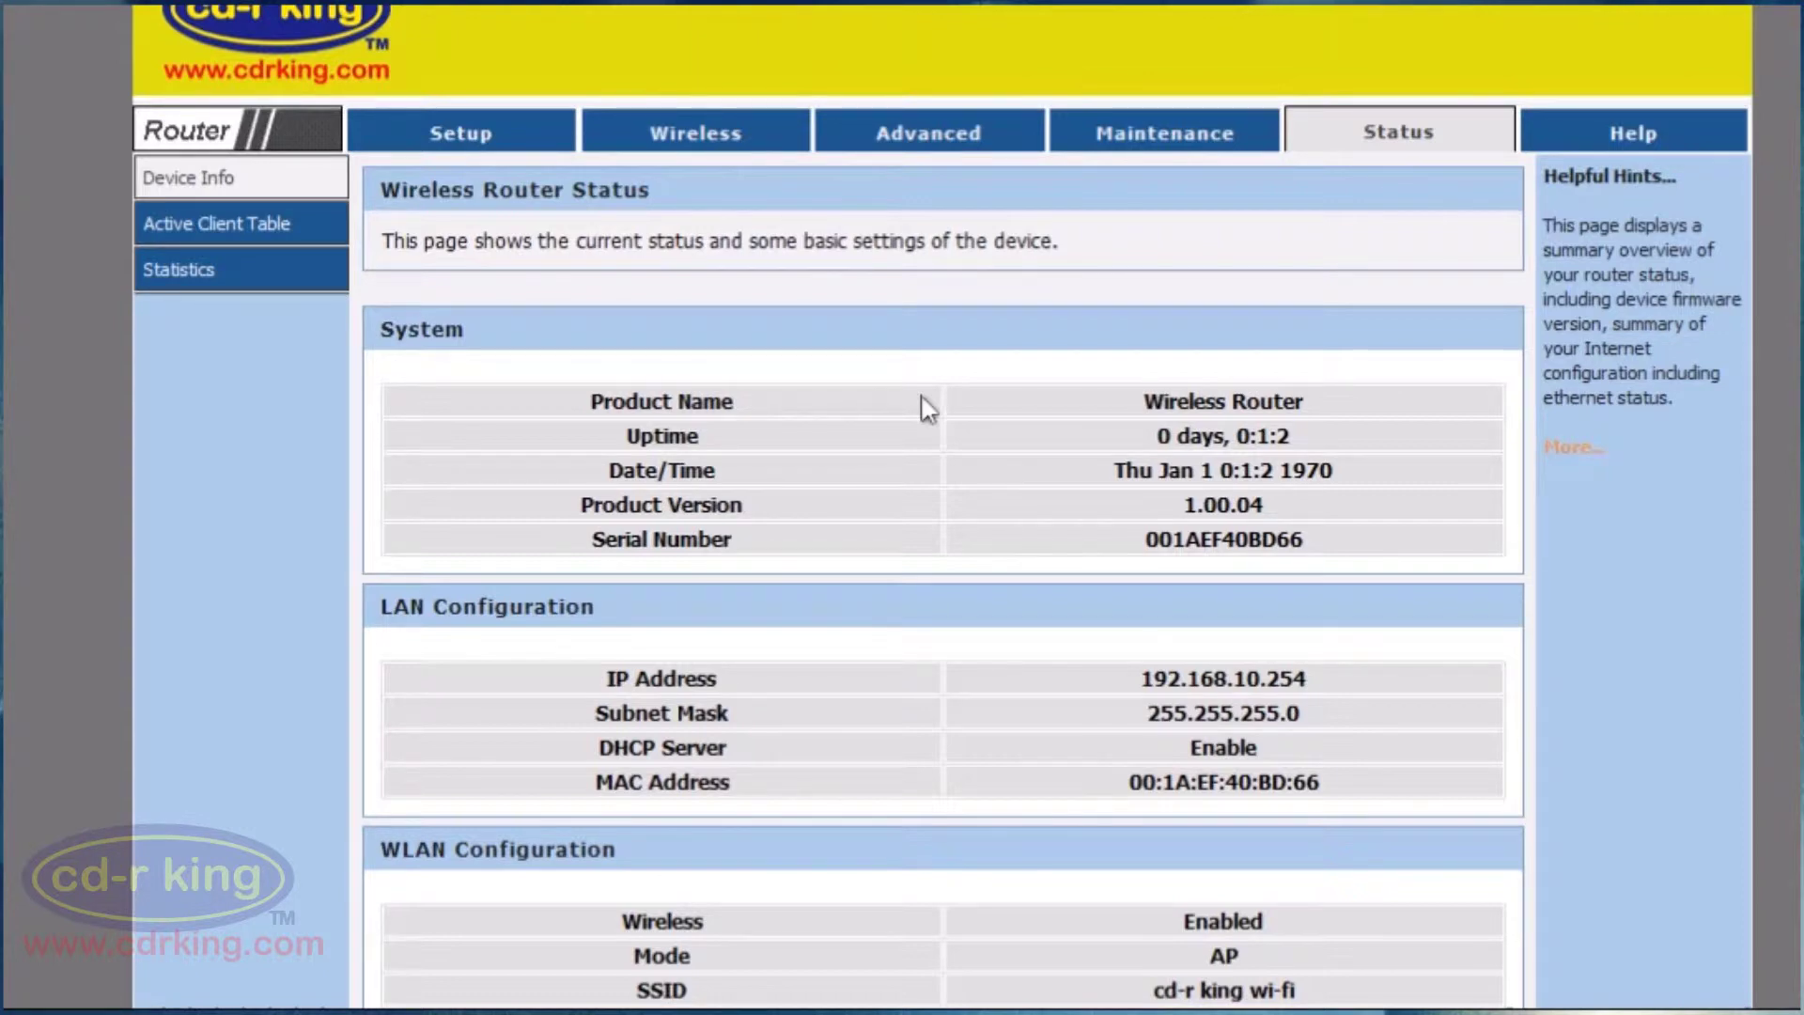
left_click(435, 137)
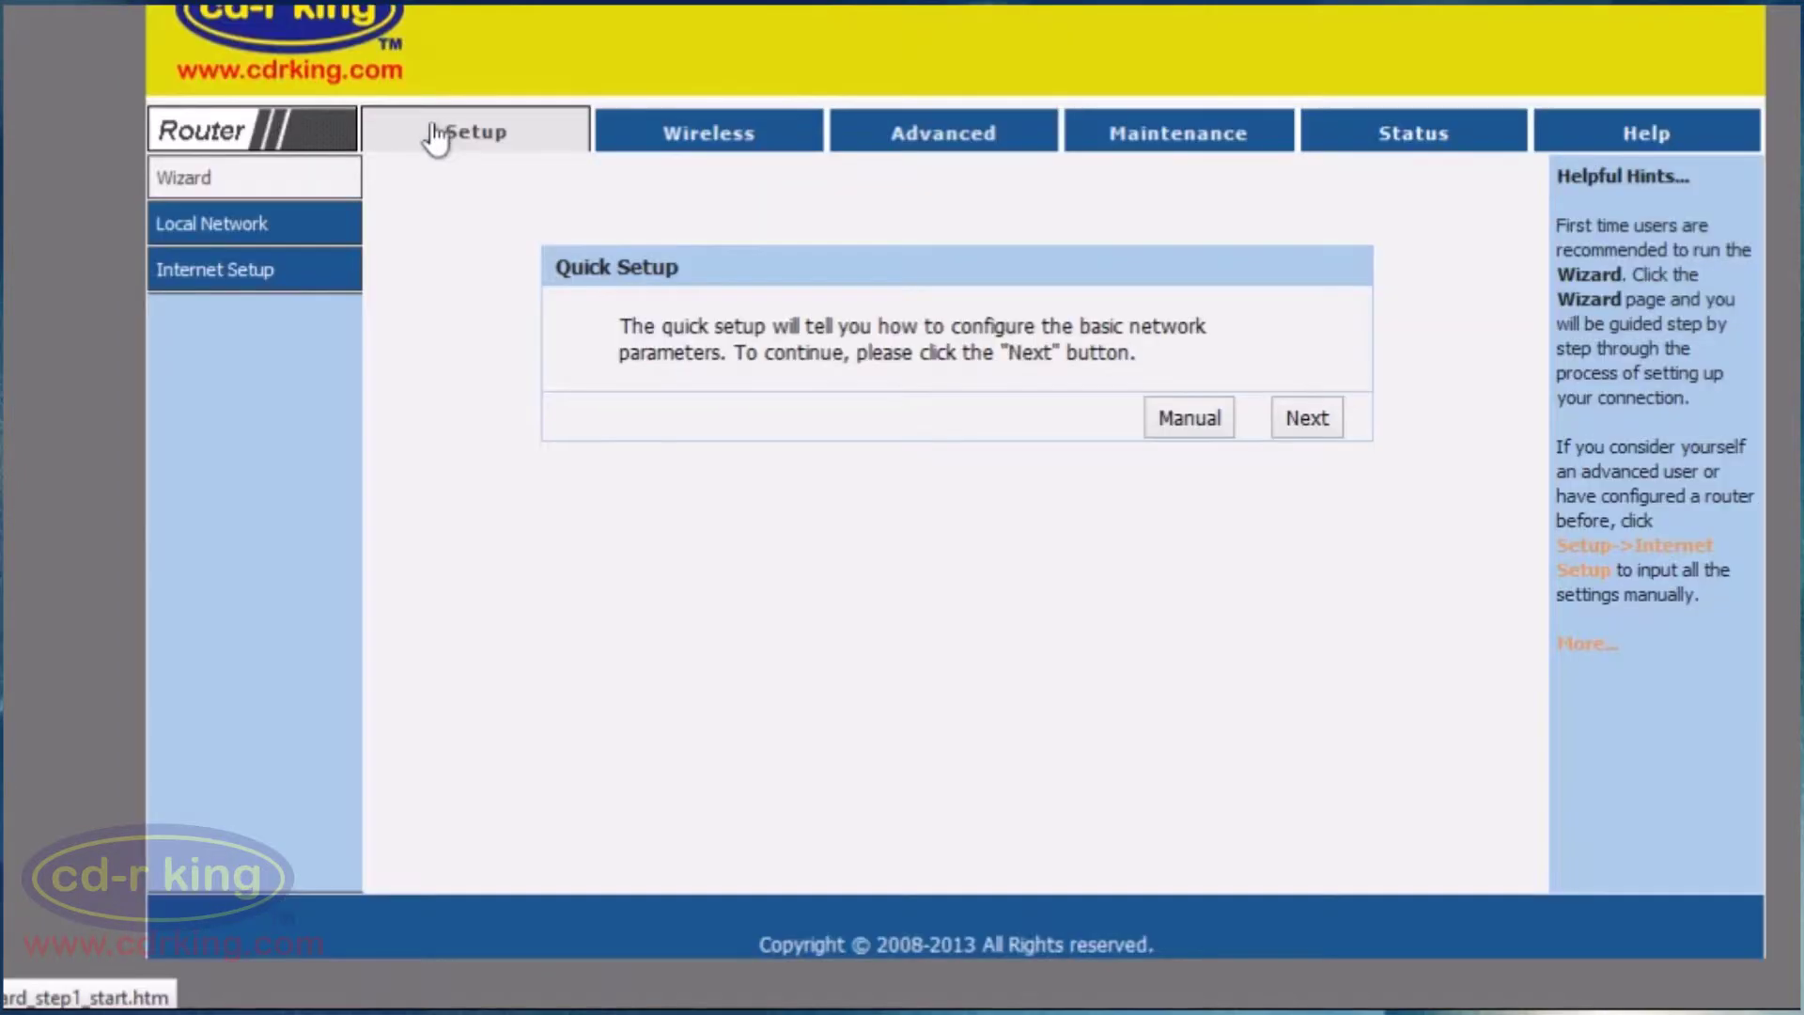
In Internet Setup, set WAN Access Type to DHCP Client, clone the PC's MAC, and apply.
left_click(294, 287)
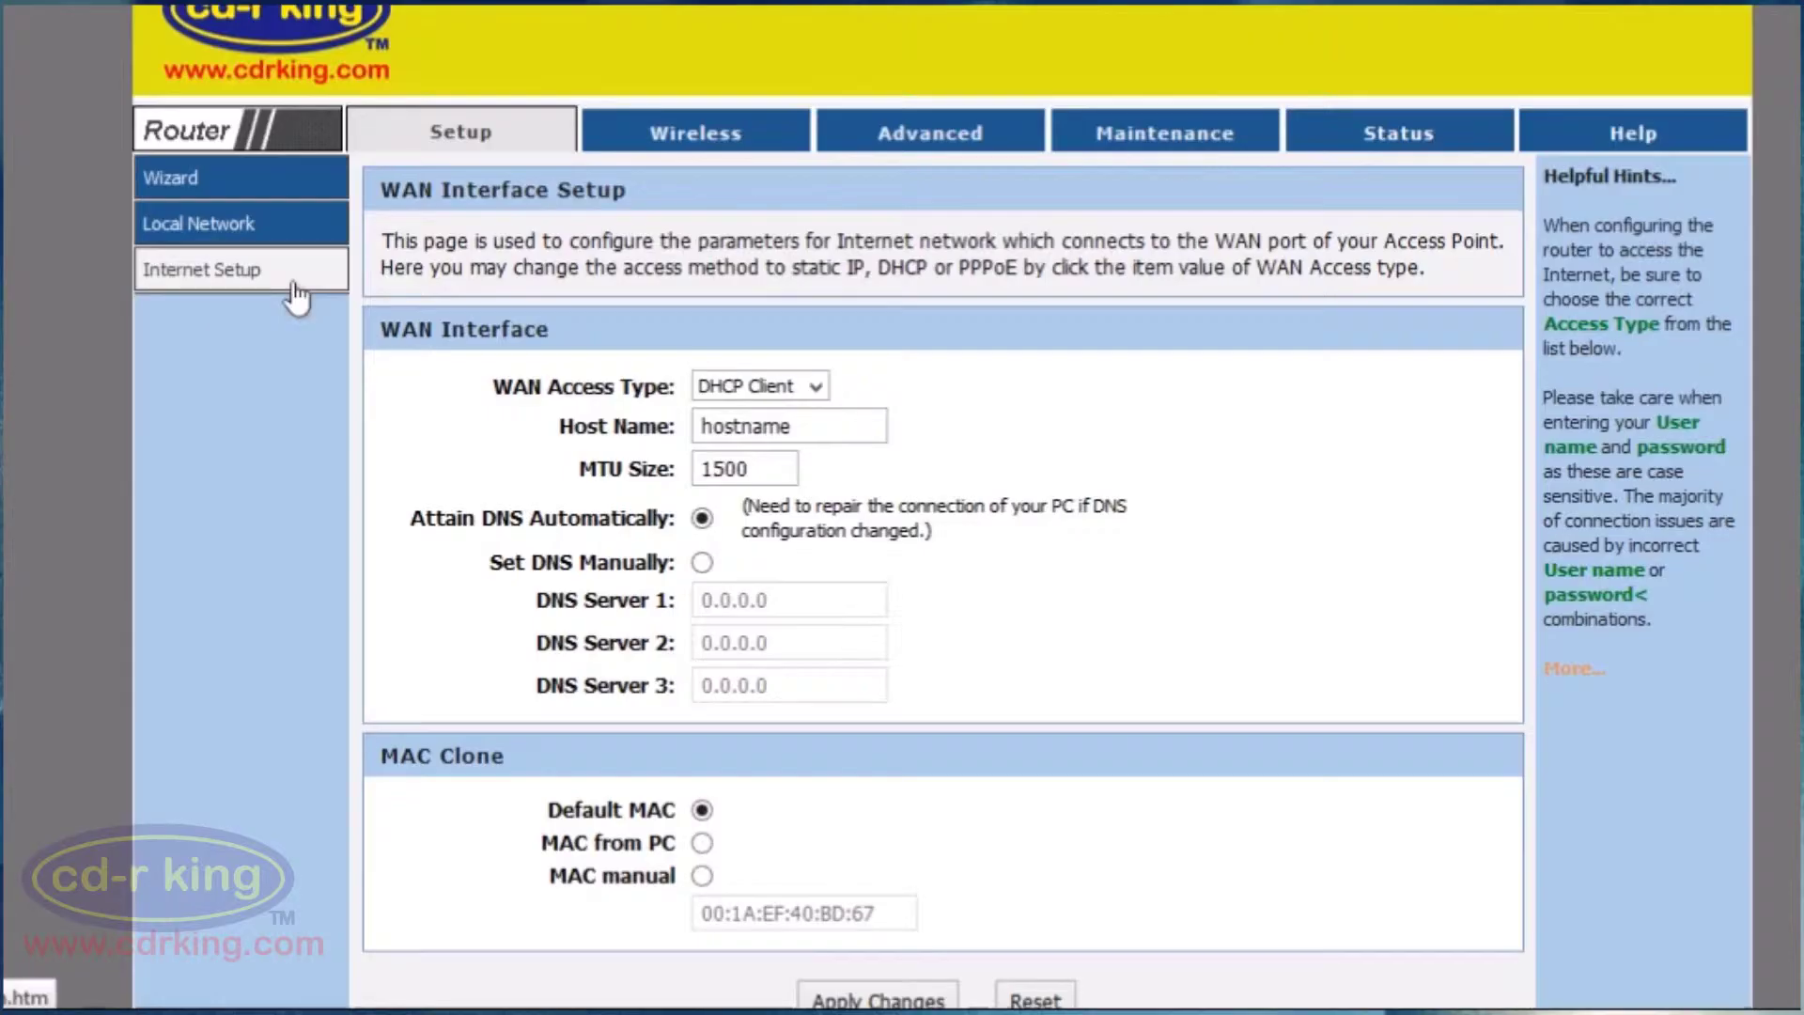
left_click(815, 388)
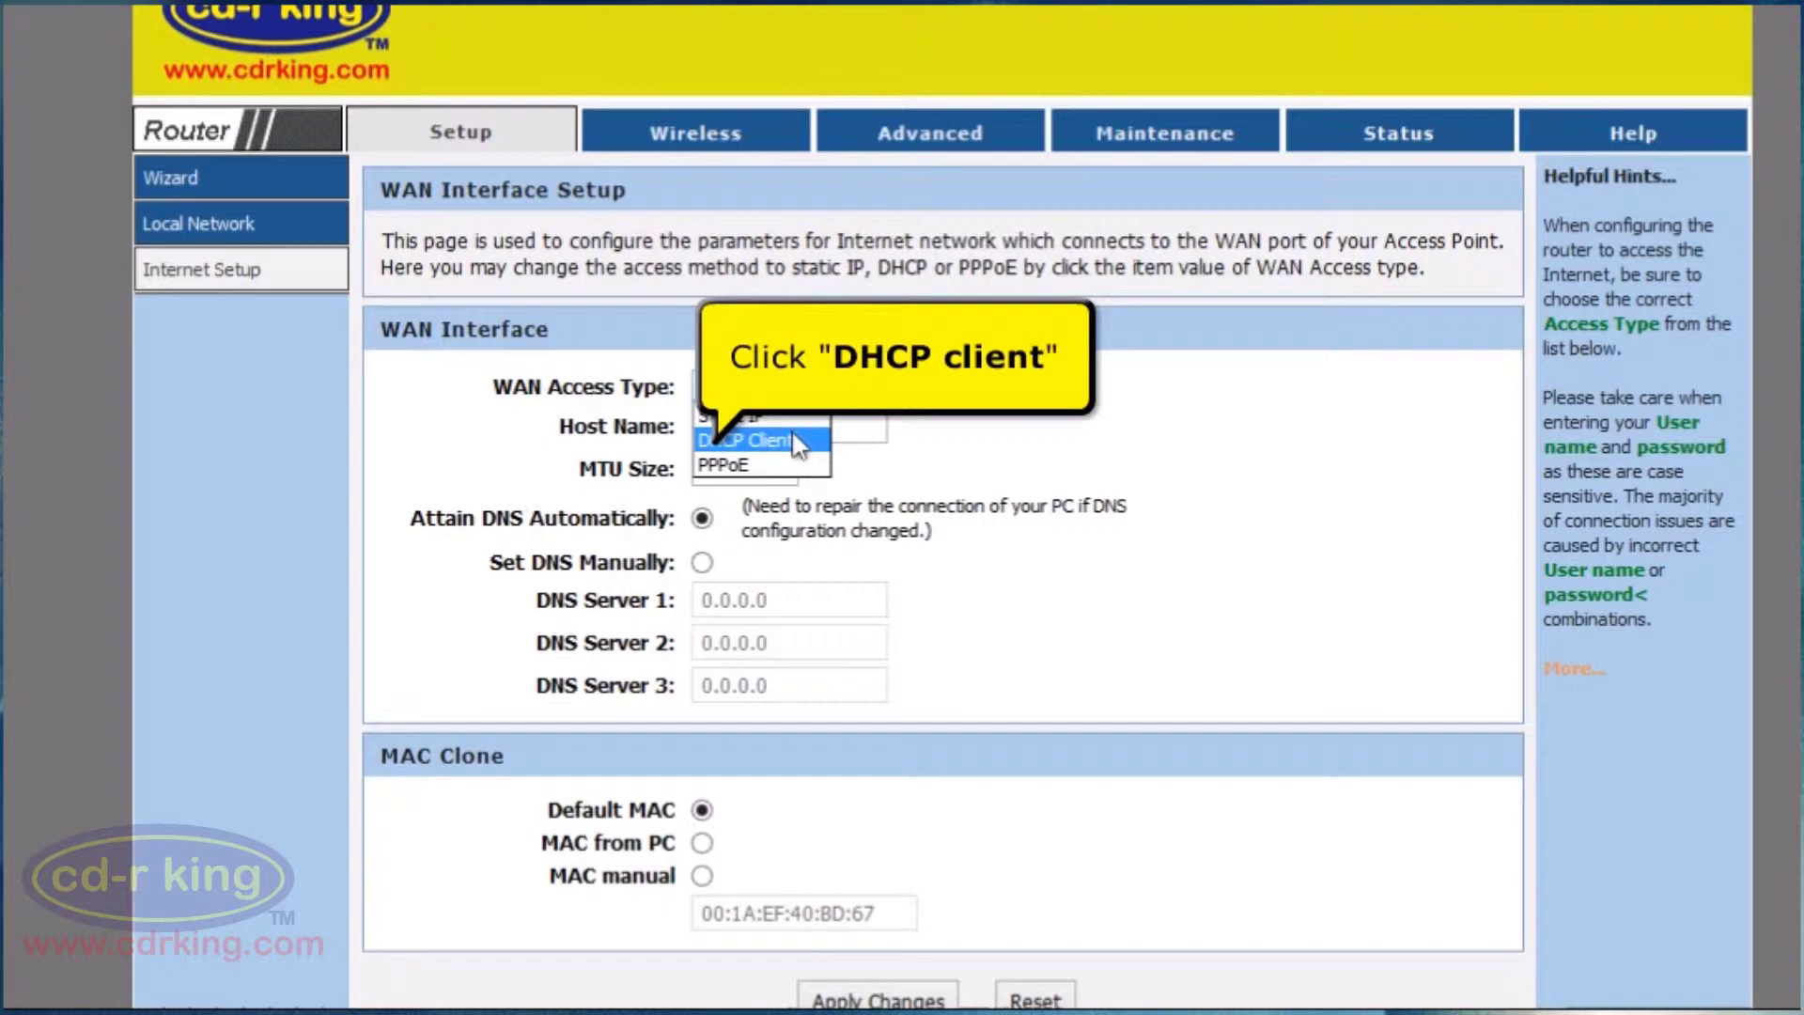
left_click(797, 442)
scroll(797, 442, "down", 3)
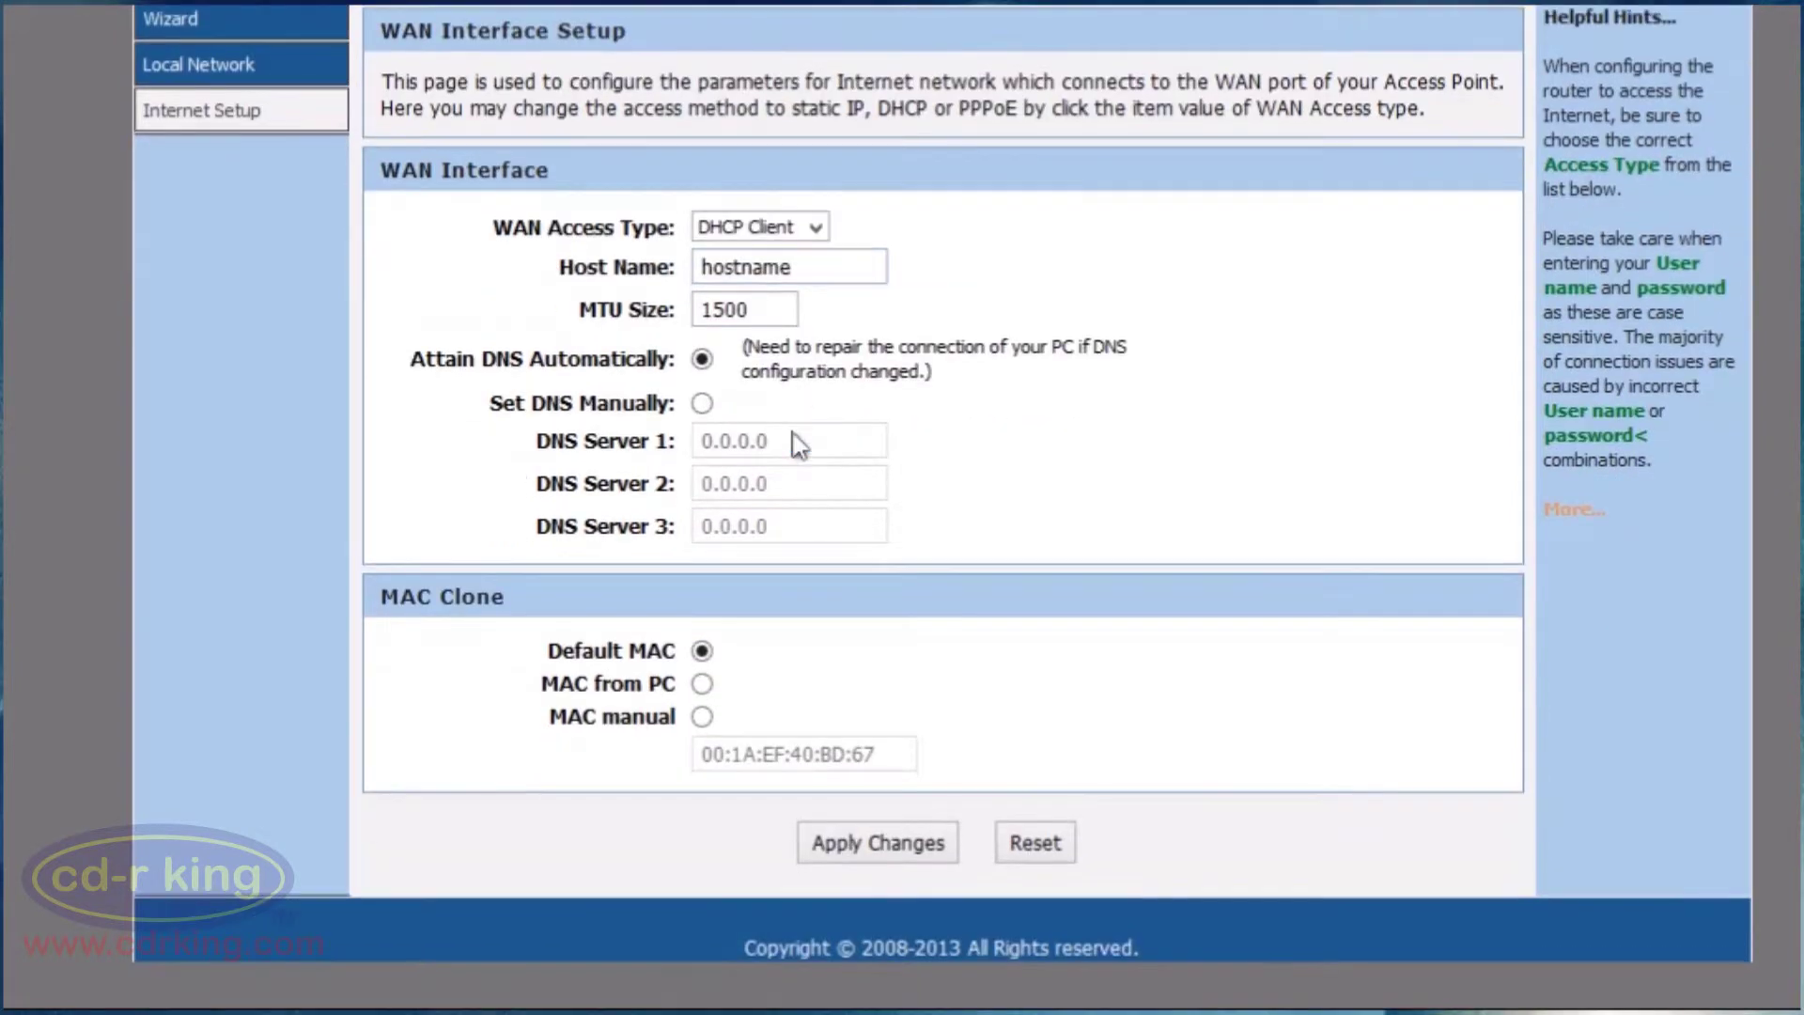
left_click(705, 686)
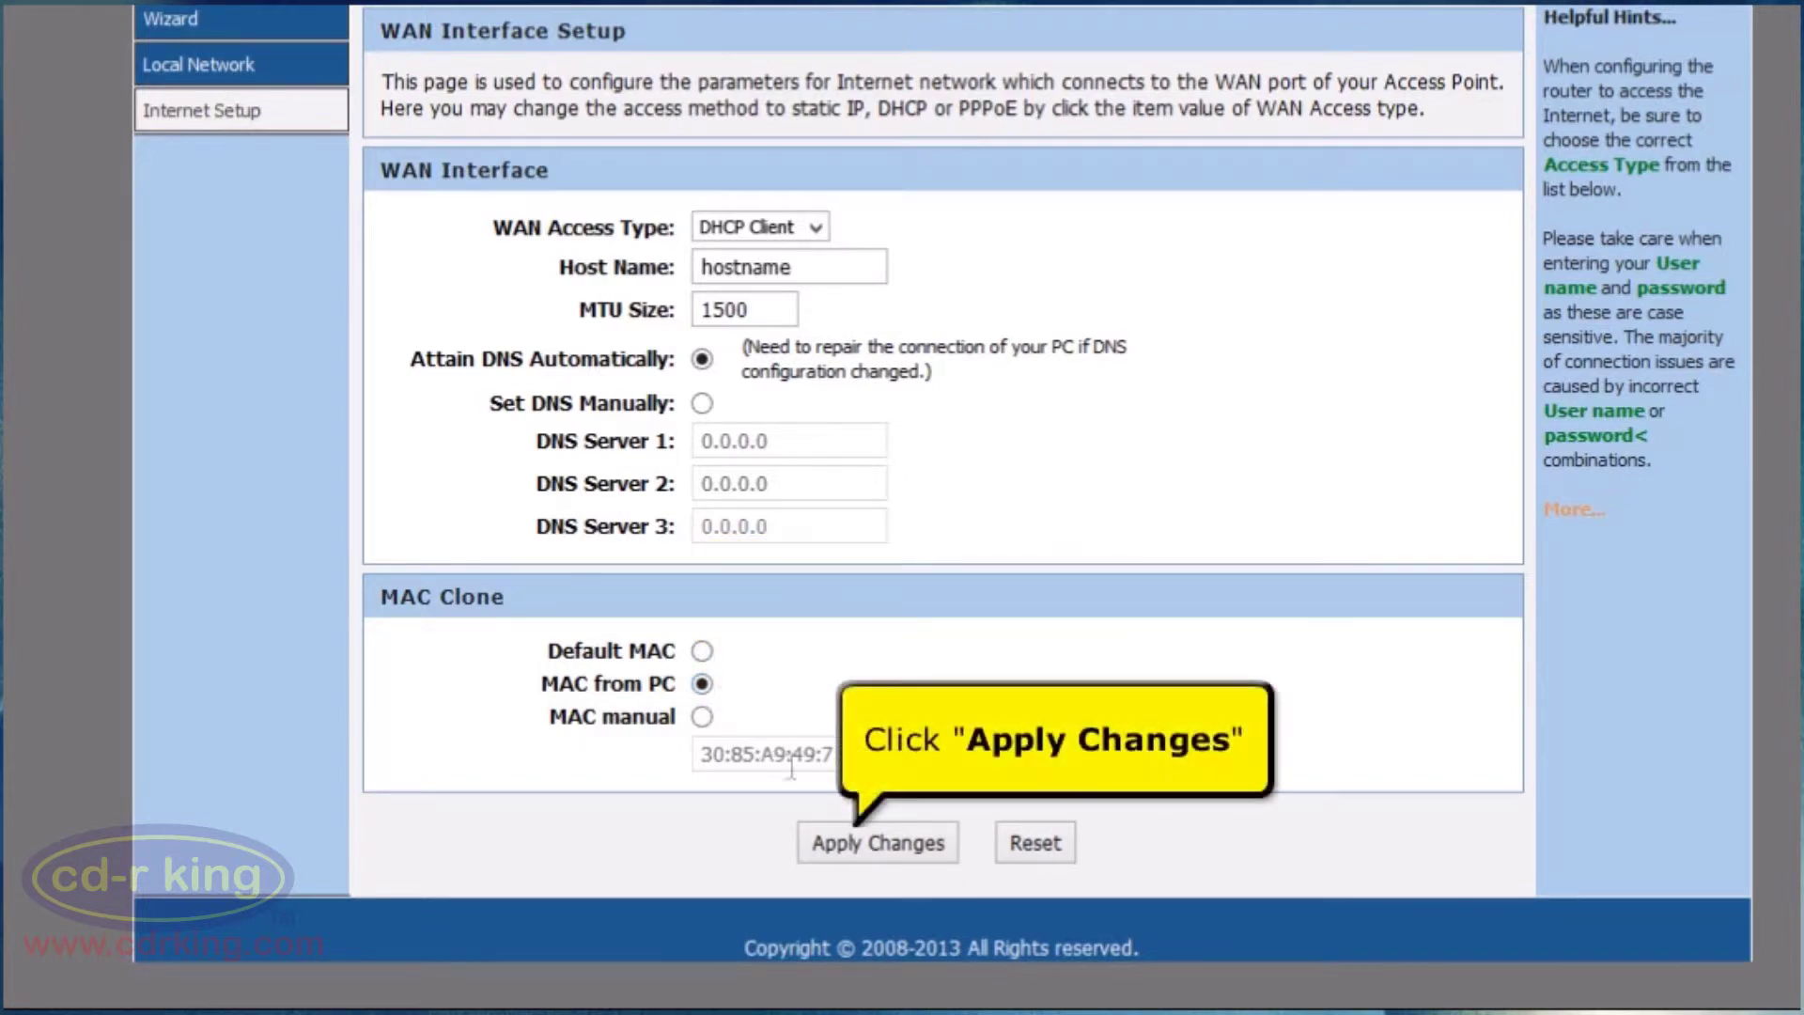
left_click(849, 843)
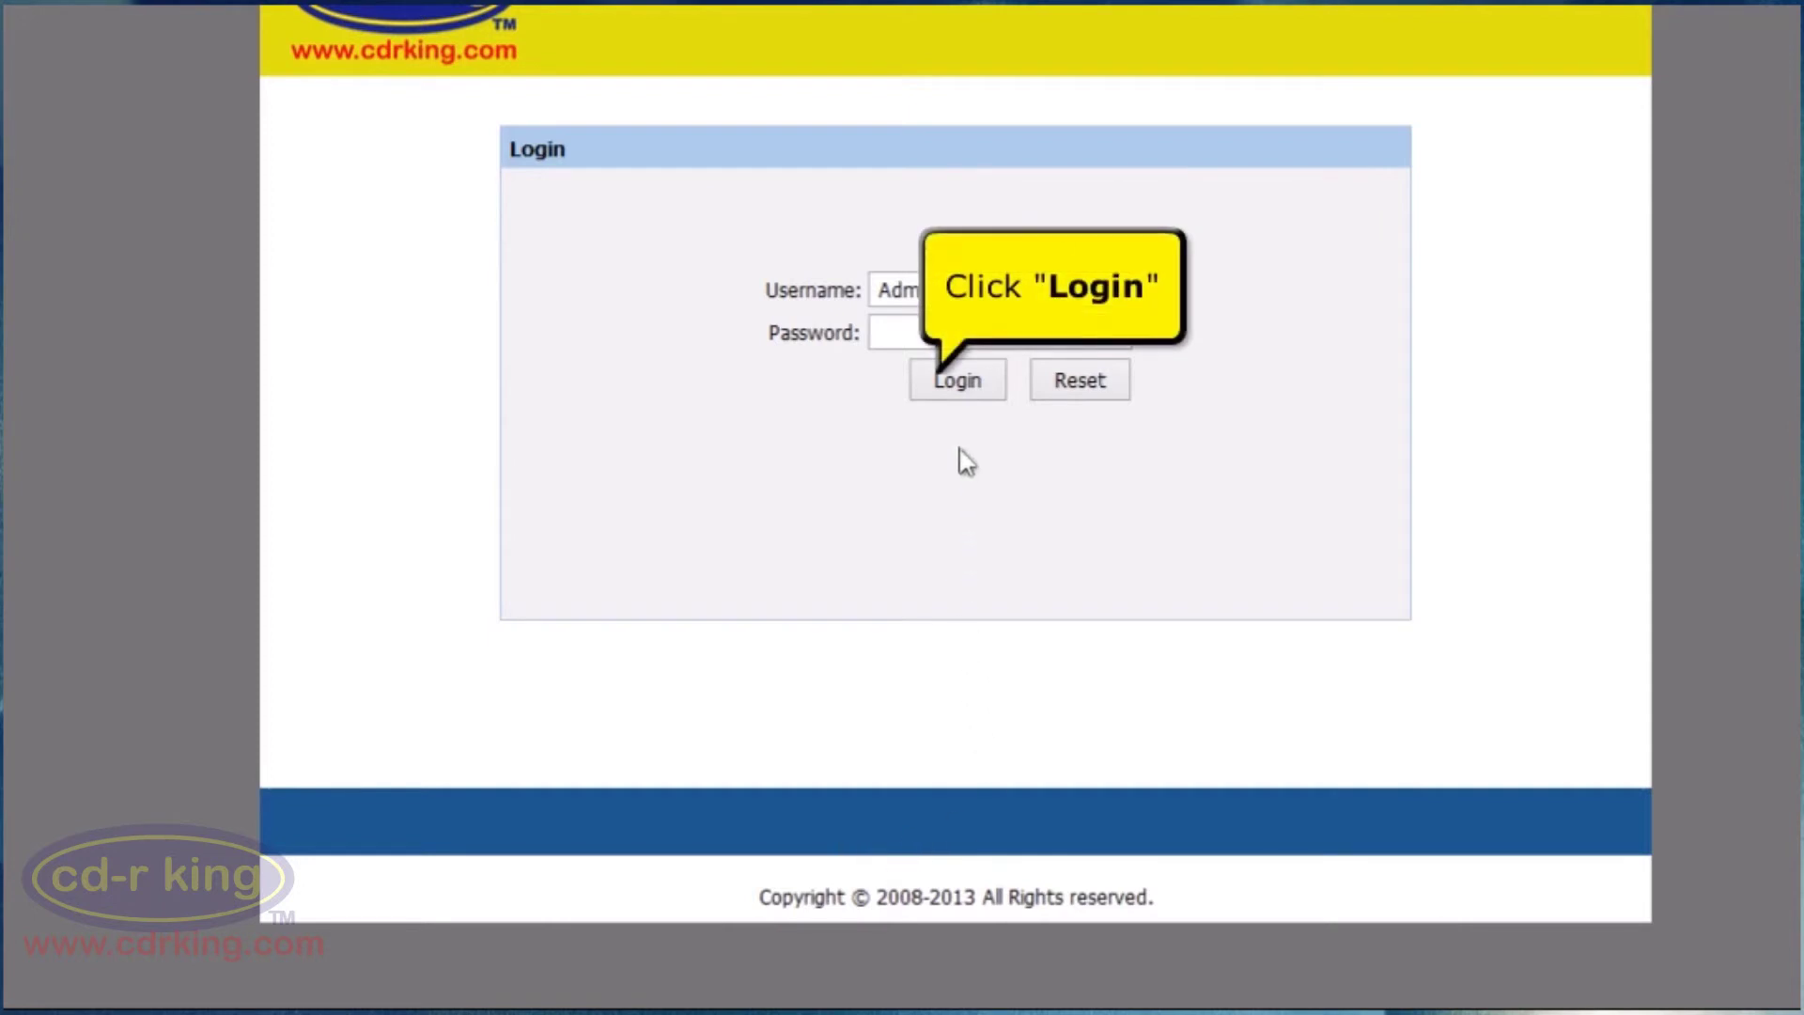
Log back in, confirm the WAN shows Link Up at 192.168.2.4, and open a new tab.
left_click(958, 381)
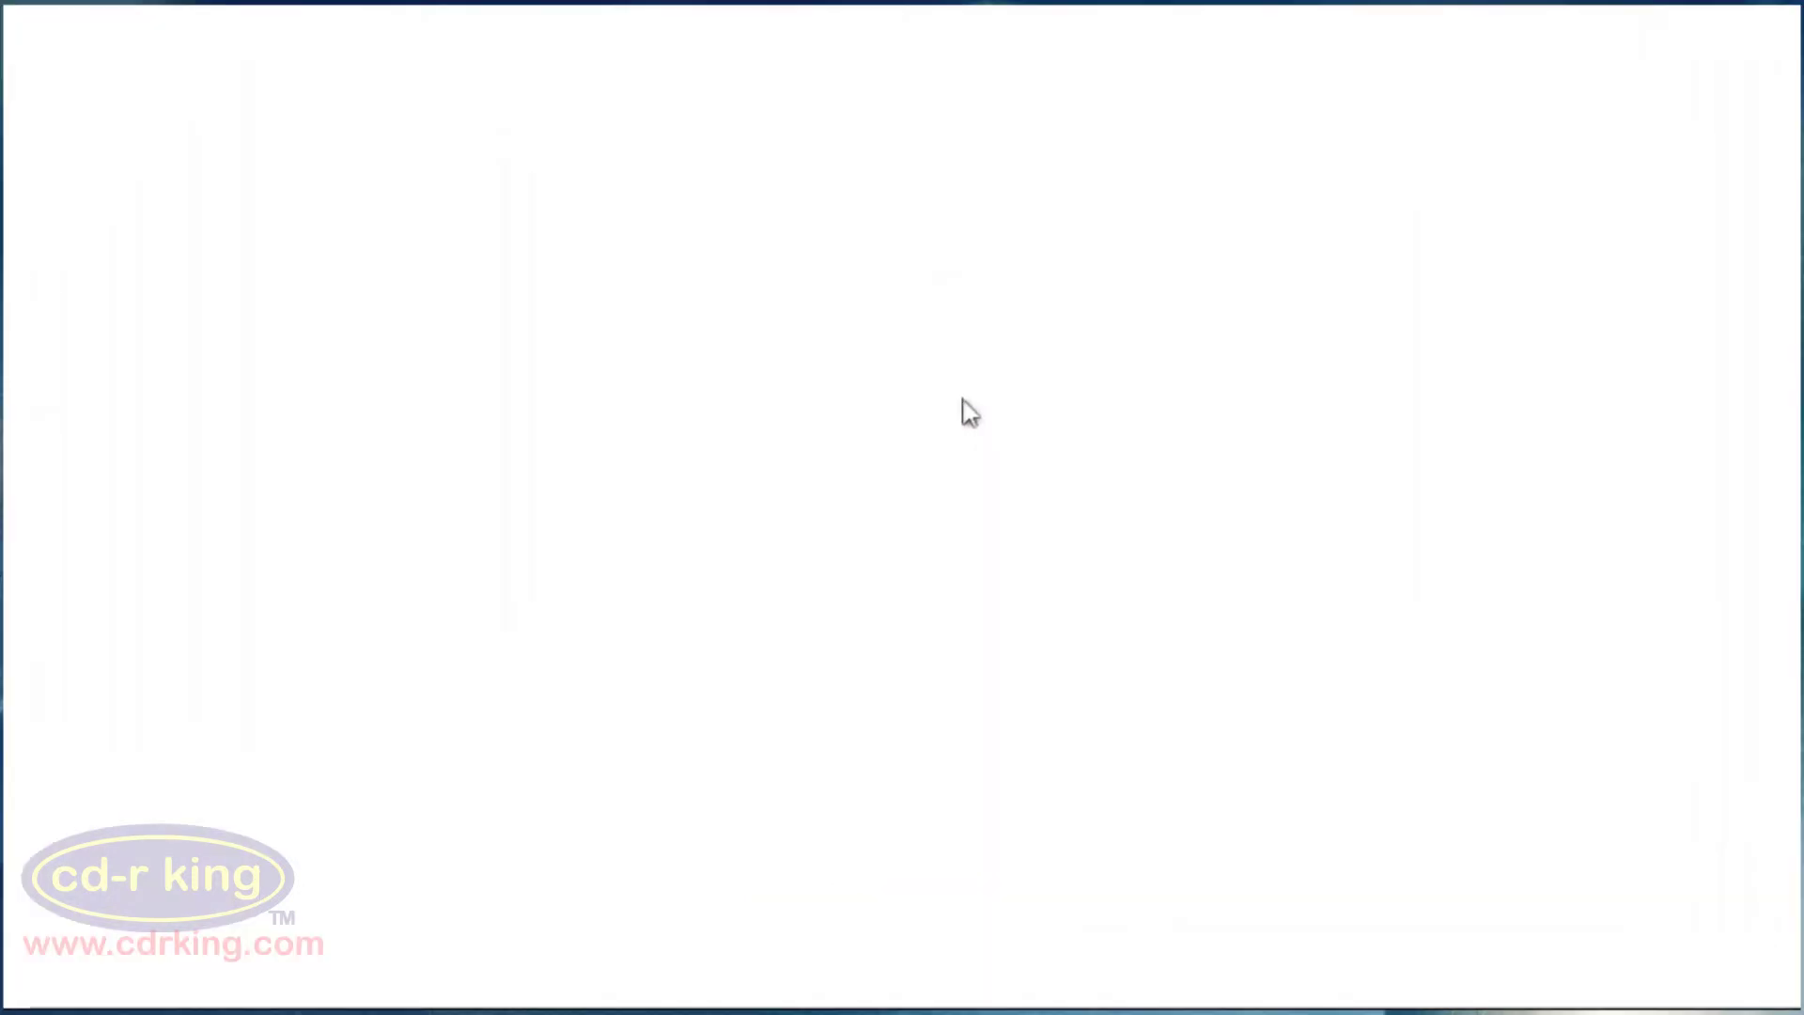
scroll(970, 413, "down", 5)
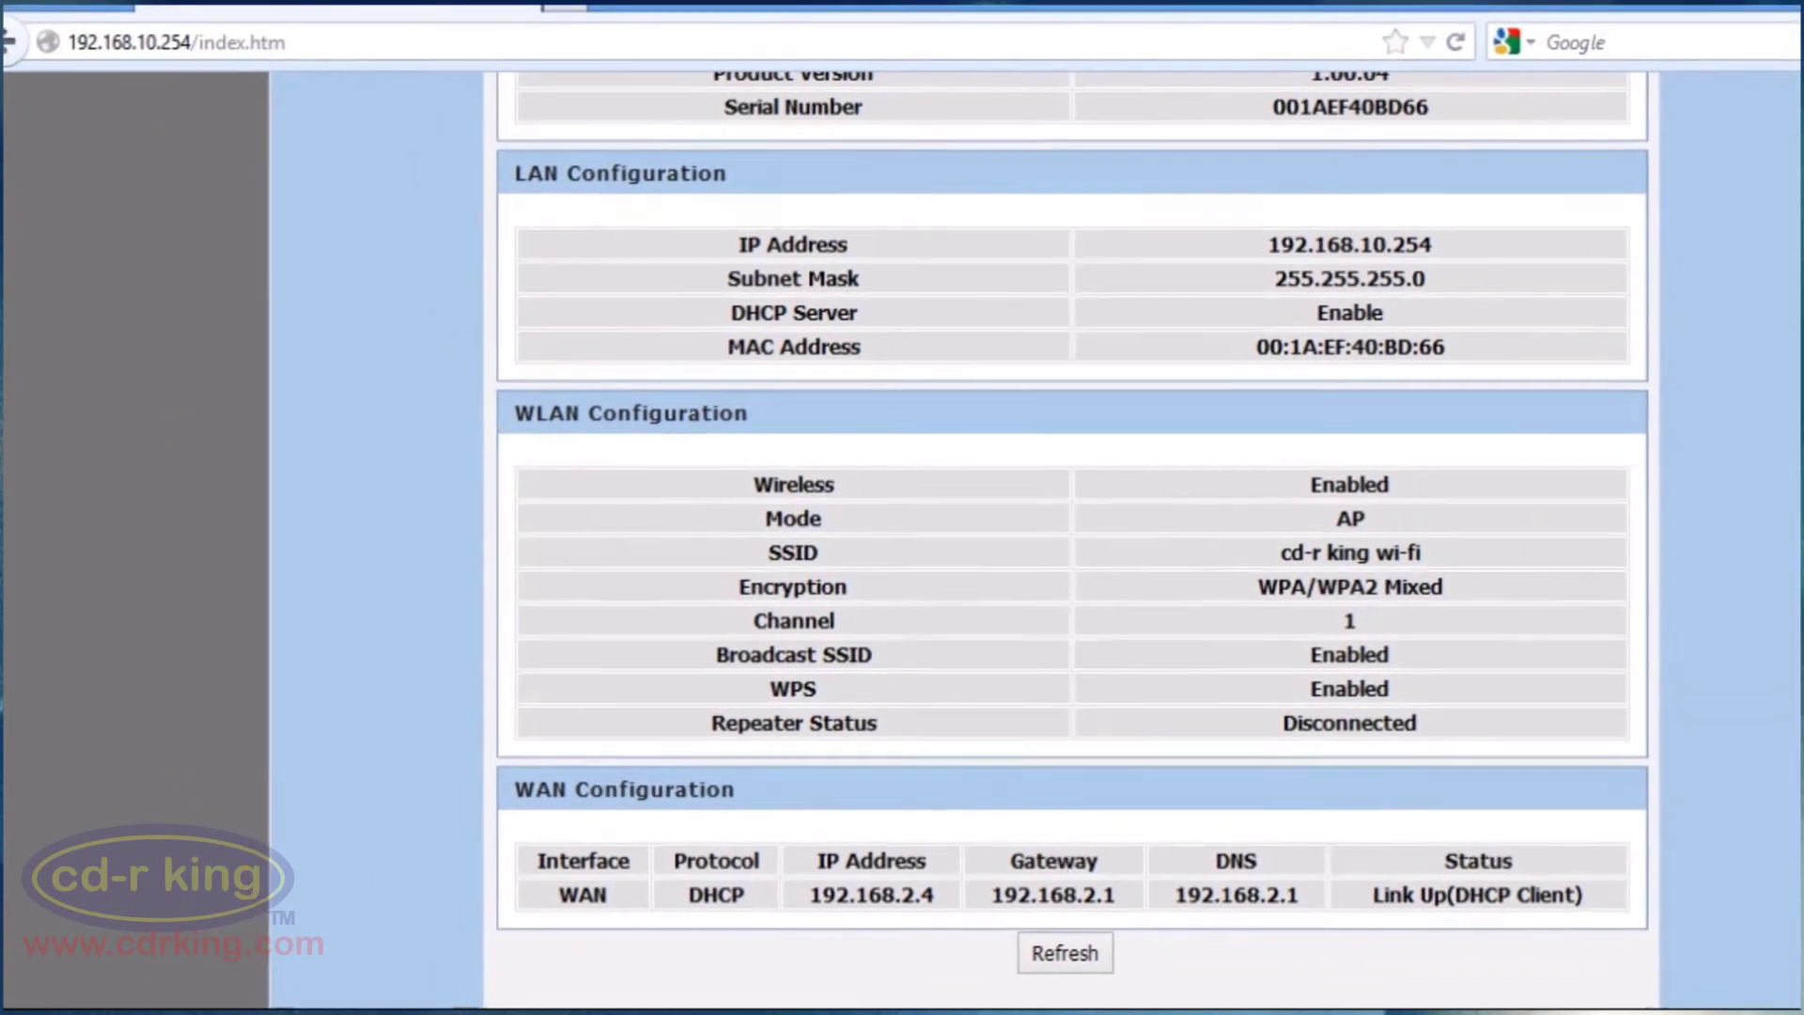
left_click(565, 3)
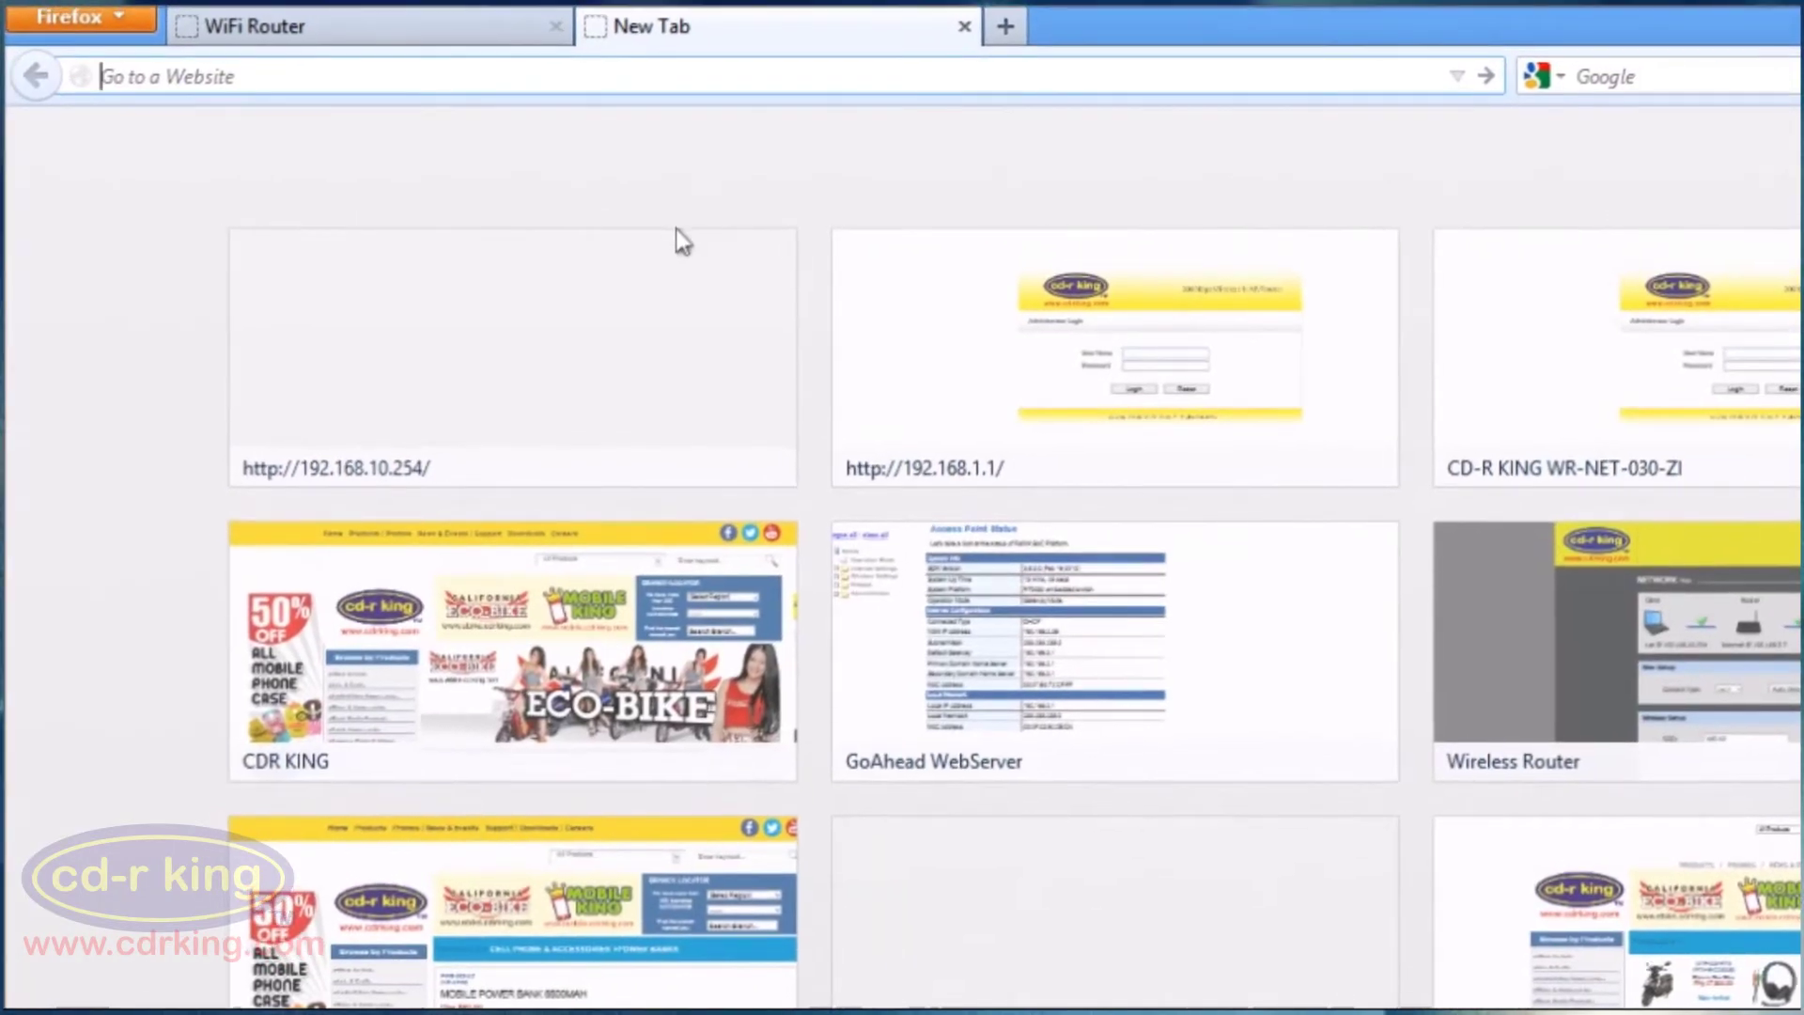